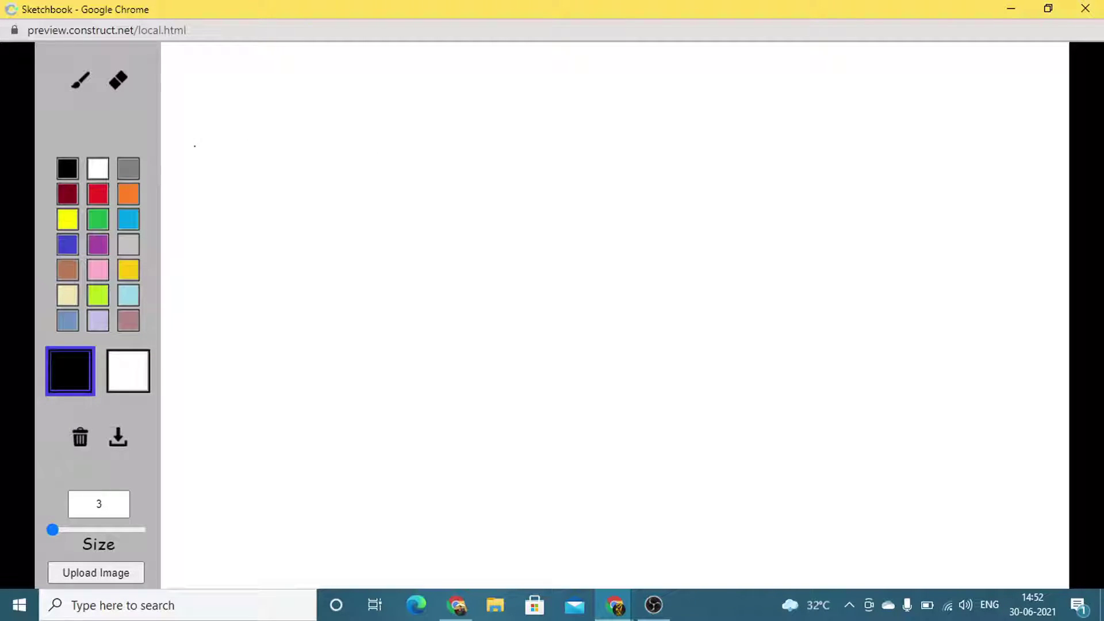
Try orange face and zigzag strokes at brush size 28, erase part, then clear the canvas
{"action": "left_click", "coordinate": [128, 195]}
{"action": "mouse_move", "coordinate": [559, 160]}
{"action": "left_mouse_down"}
{"action": "mouse_move", "coordinate": [670, 210]}
{"action": "mouse_move", "coordinate": [542, 194]}
{"action": "mouse_move", "coordinate": [557, 182]}
{"action": "left_mouse_up"}
{"action": "left_click_drag", "start_coordinate": [547, 233], "coordinate": [628, 212]}
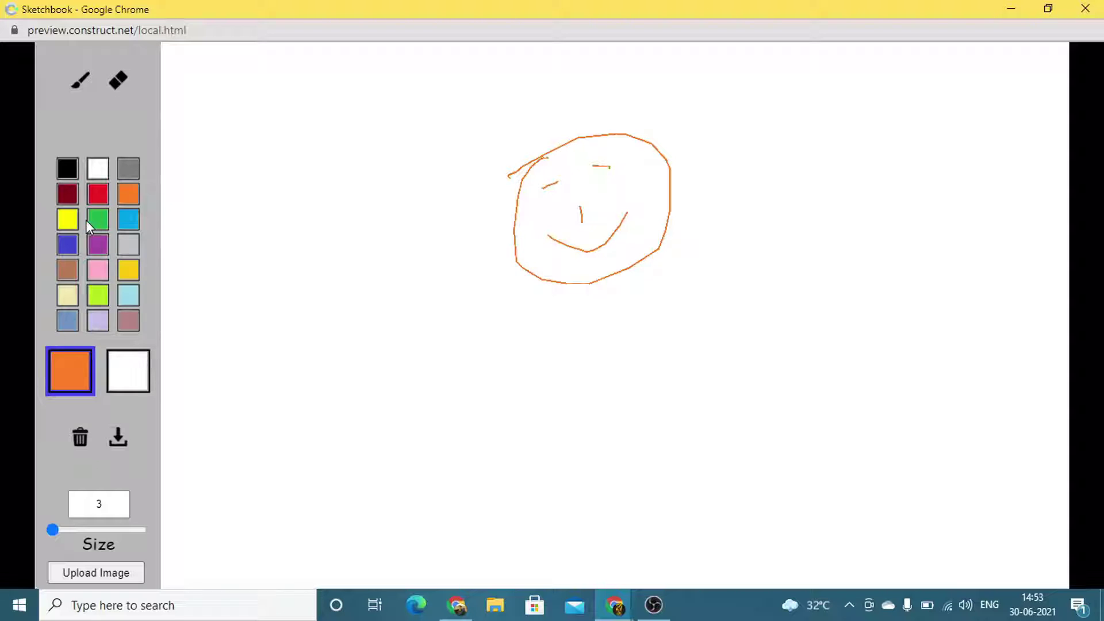
{"action": "left_click_drag", "start_coordinate": [52, 530], "coordinate": [99, 530]}
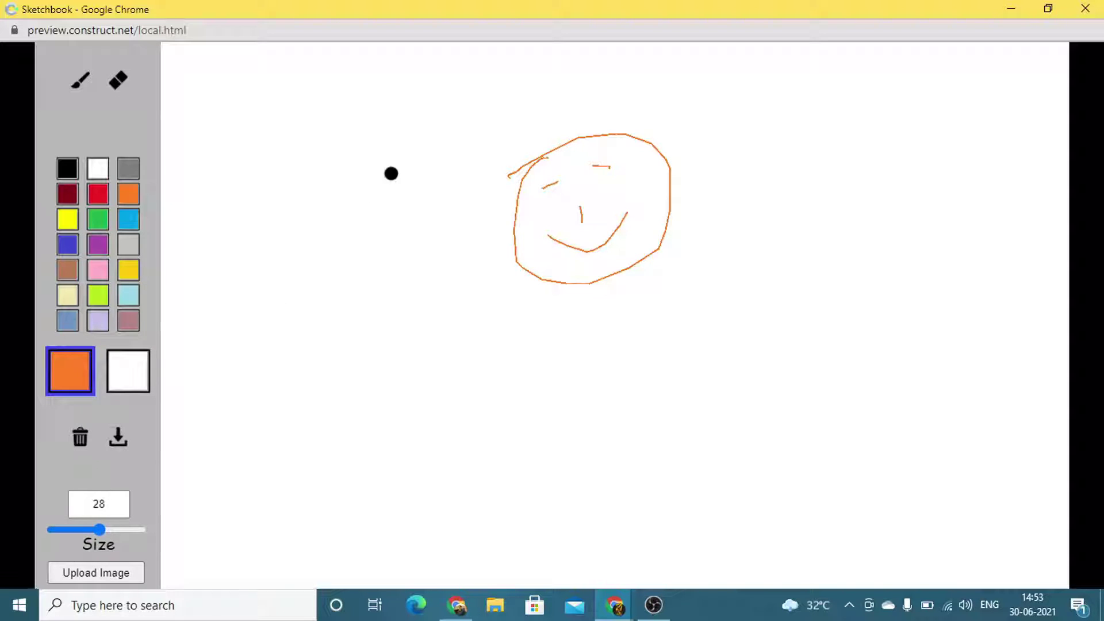
{"action": "mouse_move", "coordinate": [354, 219]}
{"action": "left_mouse_down"}
{"action": "mouse_move", "coordinate": [448, 421]}
{"action": "mouse_move", "coordinate": [365, 220]}
{"action": "mouse_move", "coordinate": [271, 299]}
{"action": "left_mouse_up"}
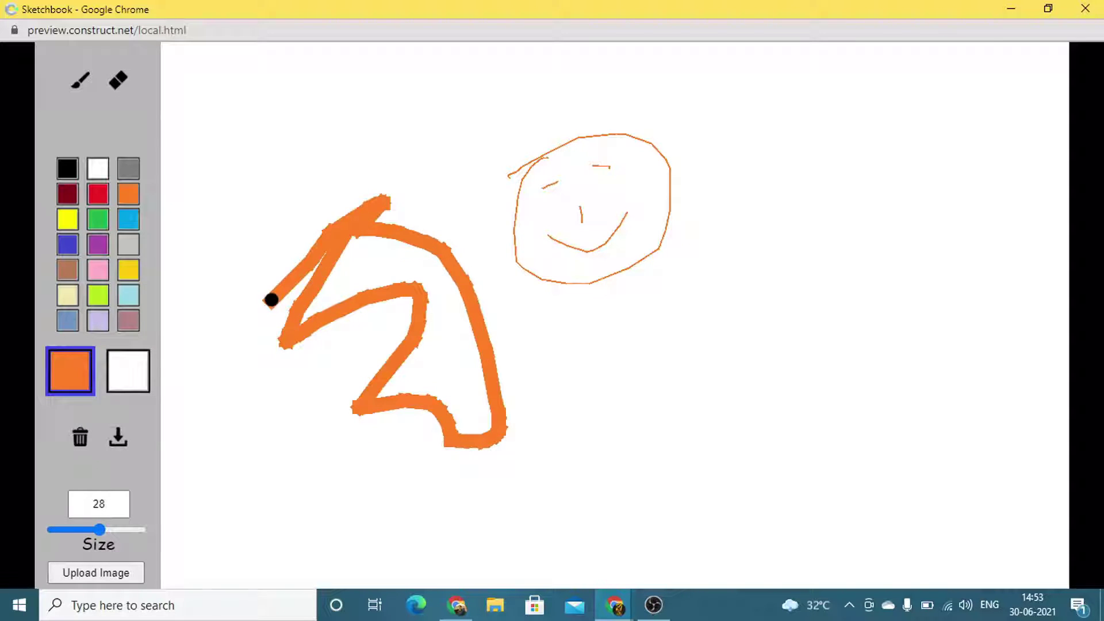
{"action": "left_click", "coordinate": [118, 81]}
{"action": "mouse_move", "coordinate": [388, 198]}
{"action": "left_mouse_down"}
{"action": "mouse_move", "coordinate": [245, 286]}
{"action": "mouse_move", "coordinate": [403, 236]}
{"action": "left_mouse_up"}
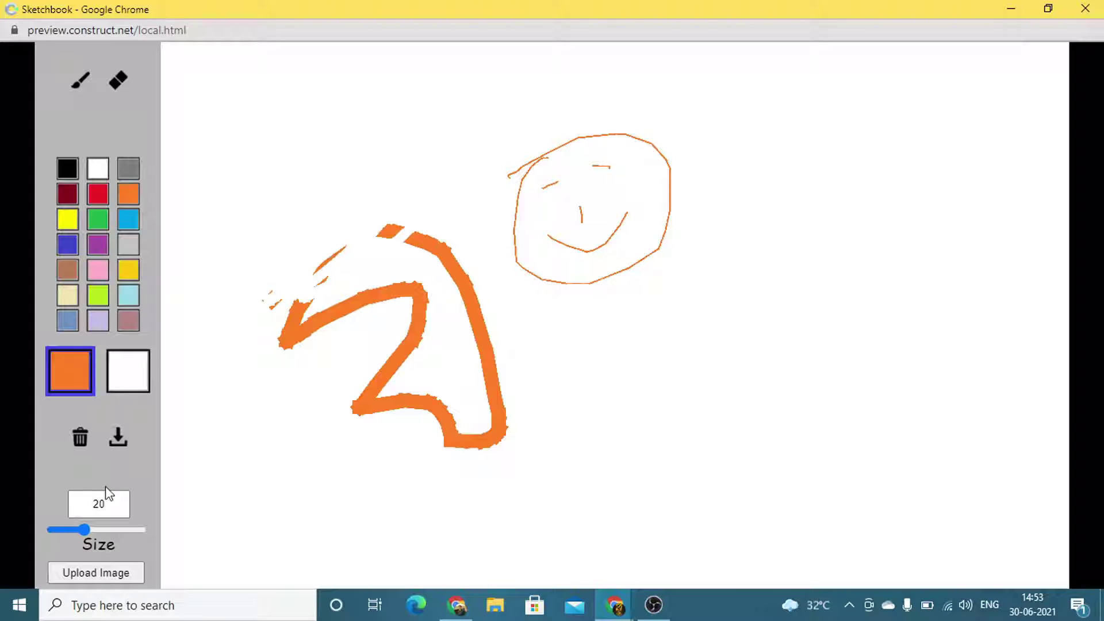
{"action": "left_click", "coordinate": [79, 441]}
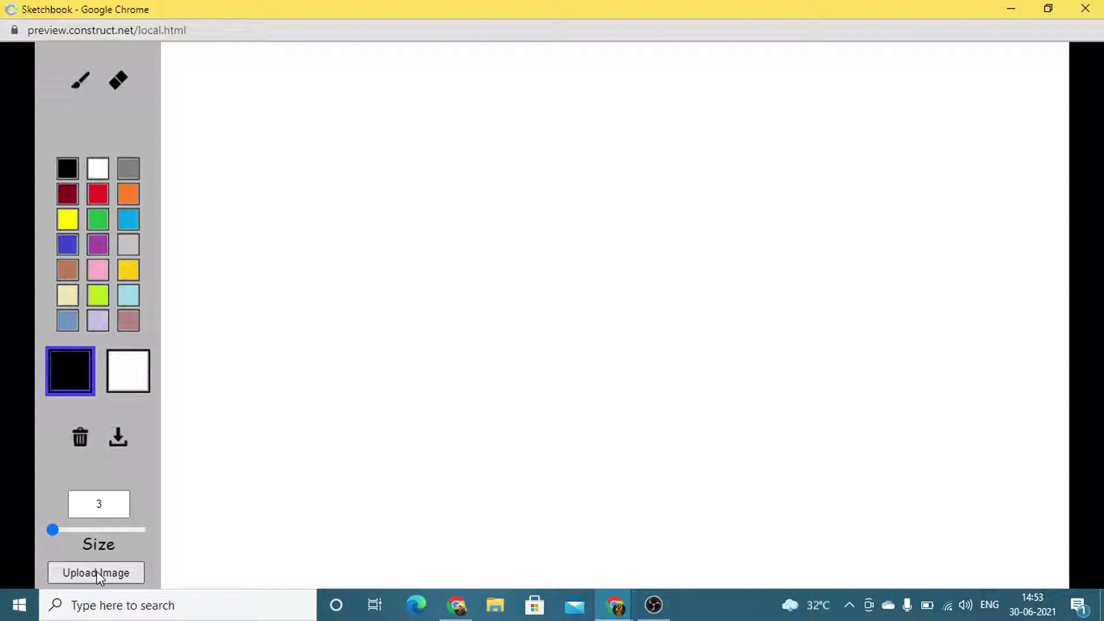
Load the snail tracing picture and paint orange inside its shell at brush size 23
{"action": "left_click", "coordinate": [66, 576]}
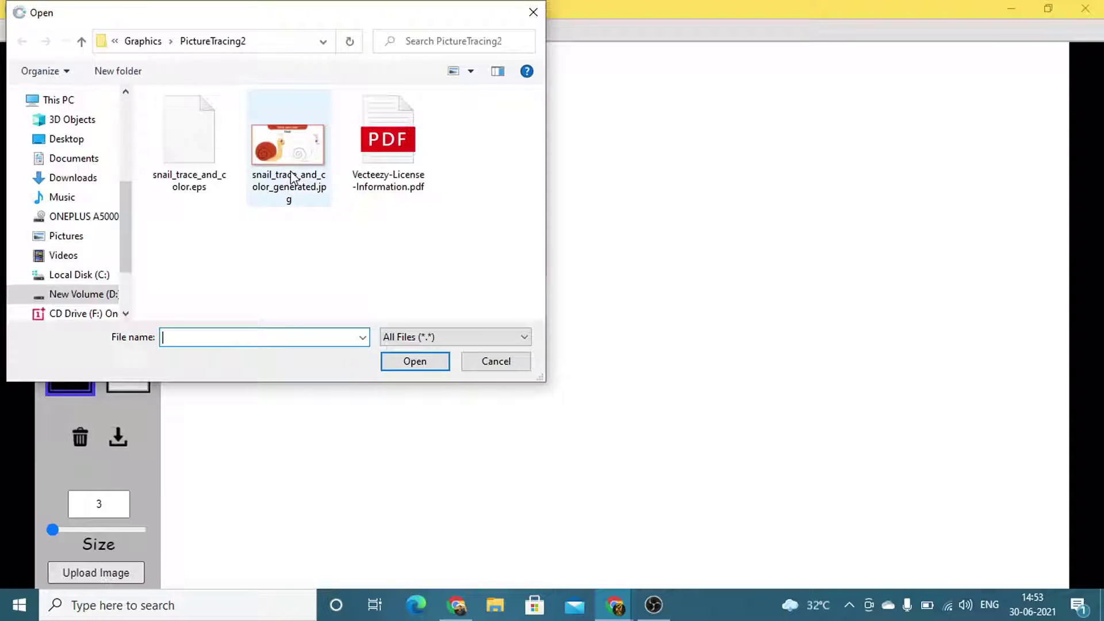
{"action": "double_click", "coordinate": [291, 172]}
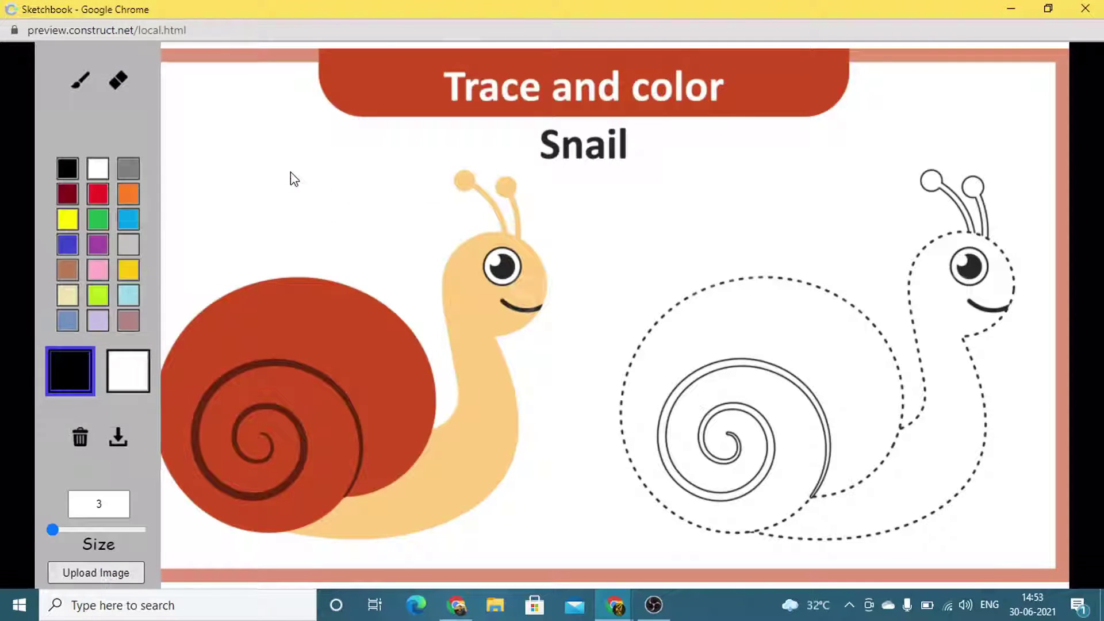
{"action": "left_click", "coordinate": [128, 194]}
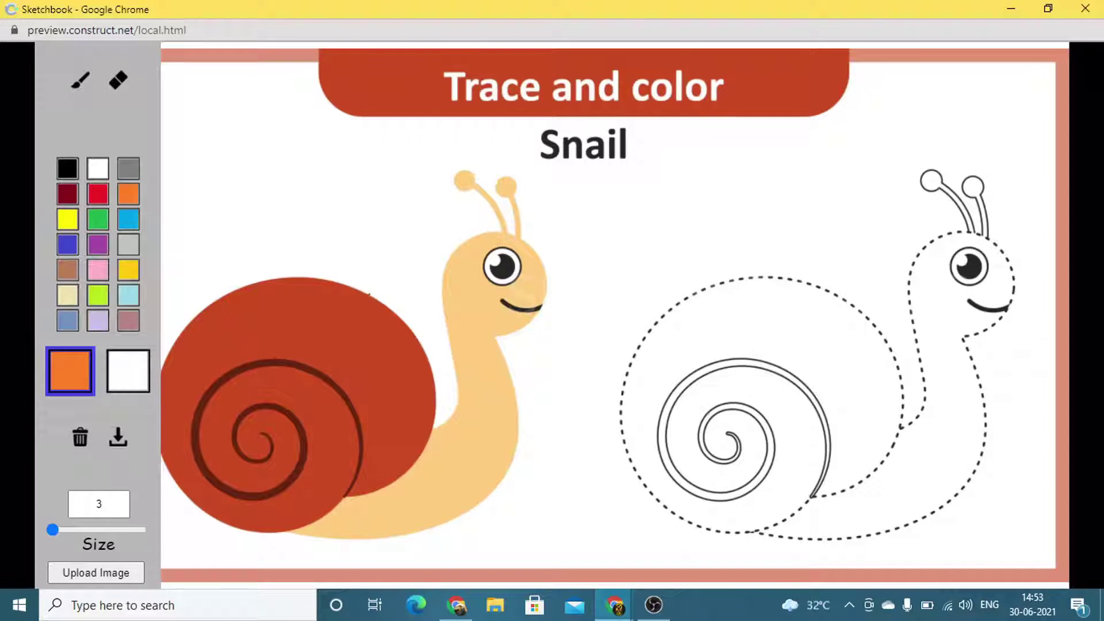
{"action": "left_click_drag", "start_coordinate": [53, 530], "coordinate": [90, 530]}
{"action": "mouse_move", "coordinate": [653, 346]}
{"action": "left_mouse_down"}
{"action": "mouse_move", "coordinate": [764, 291]}
{"action": "mouse_move", "coordinate": [790, 294]}
{"action": "left_mouse_up"}
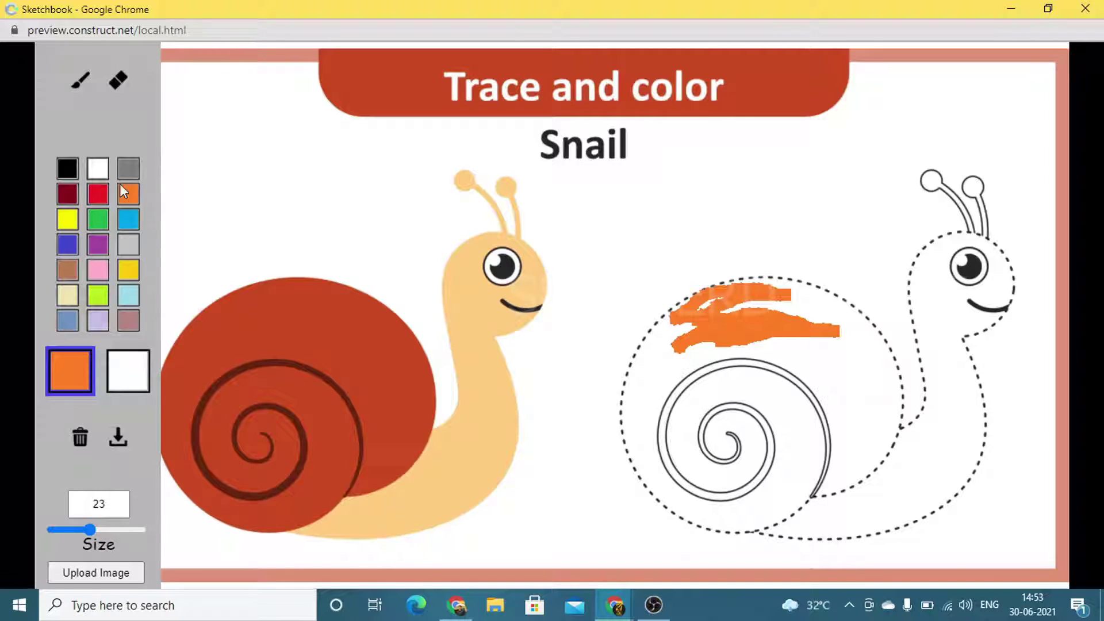
Trace the snail's shell, neck and head outlines in black at brush size 3
{"action": "left_click", "coordinate": [74, 171]}
{"action": "left_click_drag", "start_coordinate": [89, 529], "coordinate": [51, 530]}
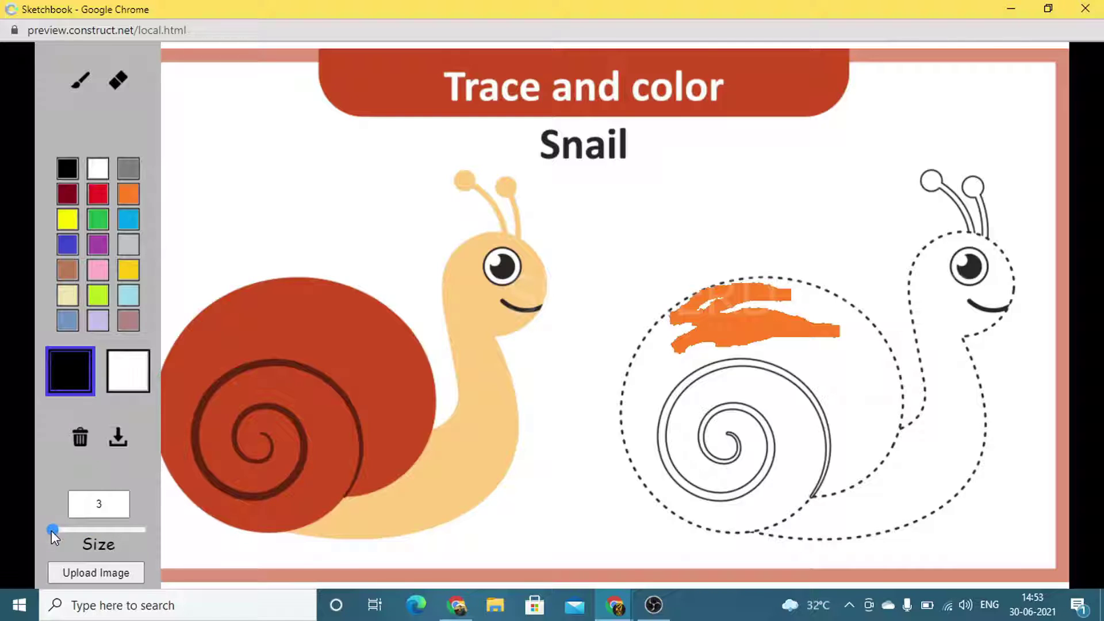
{"action": "mouse_move", "coordinate": [722, 285]}
{"action": "left_mouse_down"}
{"action": "mouse_move", "coordinate": [742, 278]}
{"action": "mouse_move", "coordinate": [882, 329]}
{"action": "left_mouse_up"}
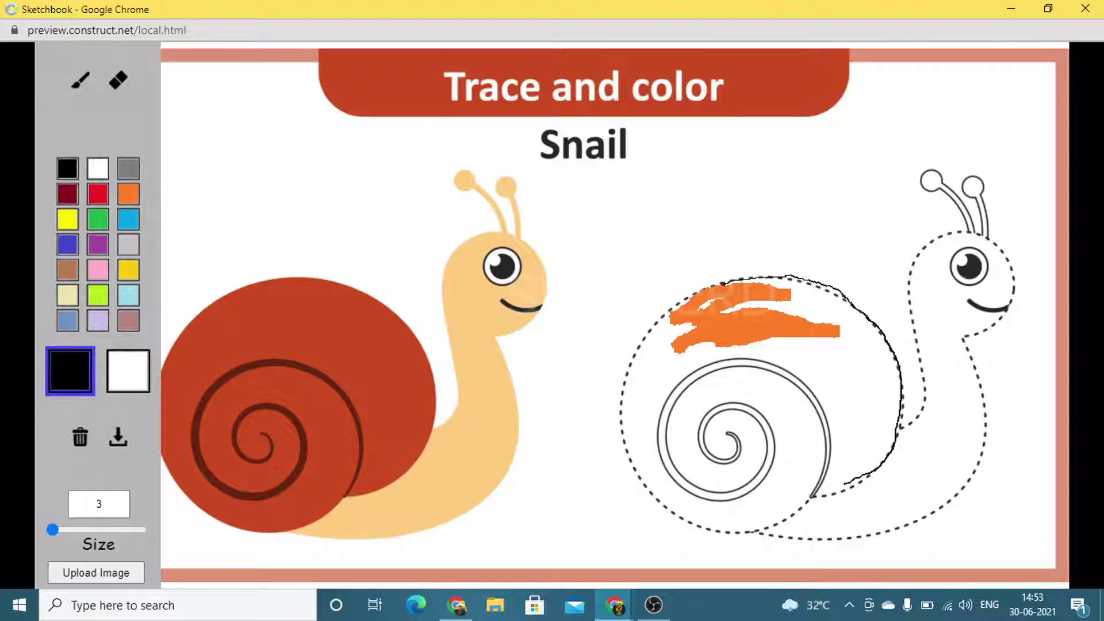
{"action": "left_click_drag", "start_coordinate": [880, 328], "coordinate": [815, 498]}
{"action": "mouse_move", "coordinate": [898, 427]}
{"action": "left_mouse_down"}
{"action": "mouse_move", "coordinate": [913, 262]}
{"action": "mouse_move", "coordinate": [984, 233]}
{"action": "mouse_move", "coordinate": [985, 352]}
{"action": "left_mouse_up"}
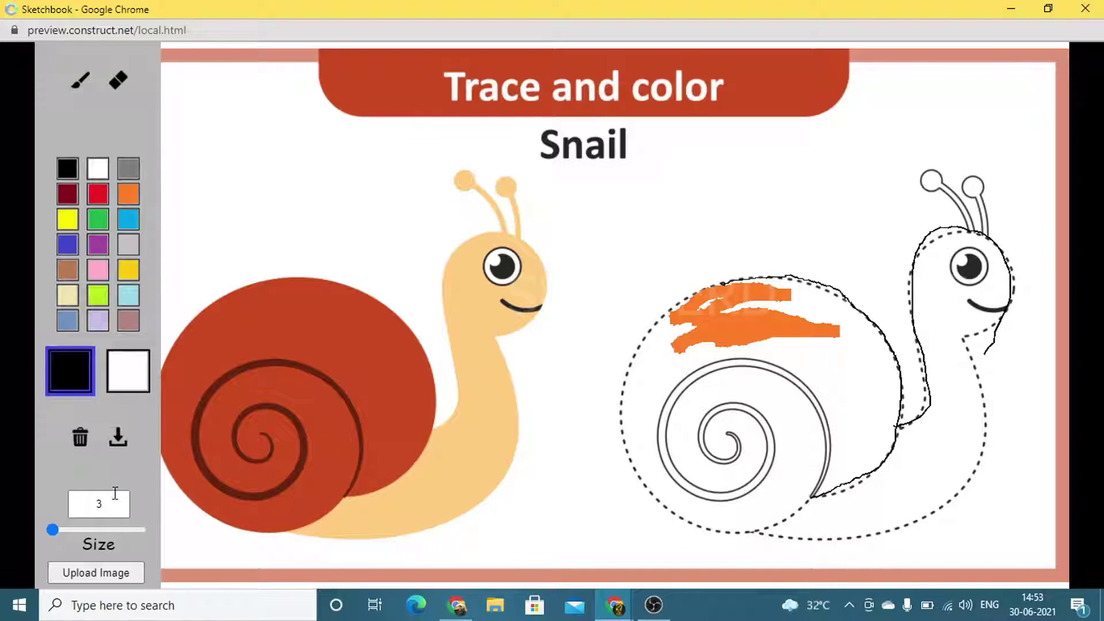
Download the snail drawing as a PNG, view it in Photos, then close Photos
{"action": "left_click", "coordinate": [119, 443]}
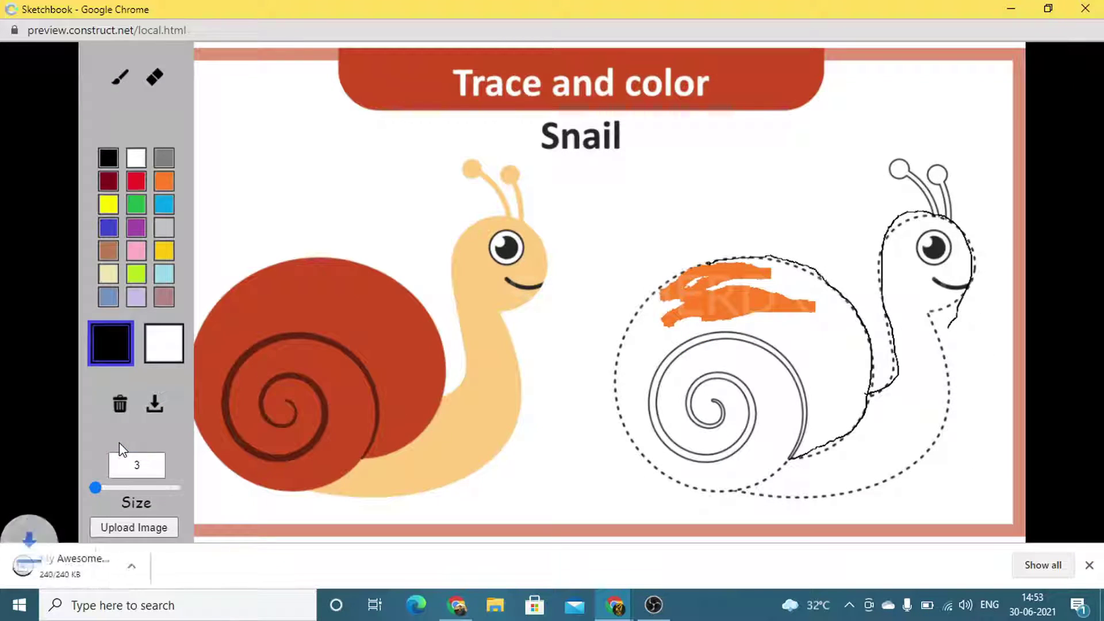
{"action": "left_click", "coordinate": [72, 564]}
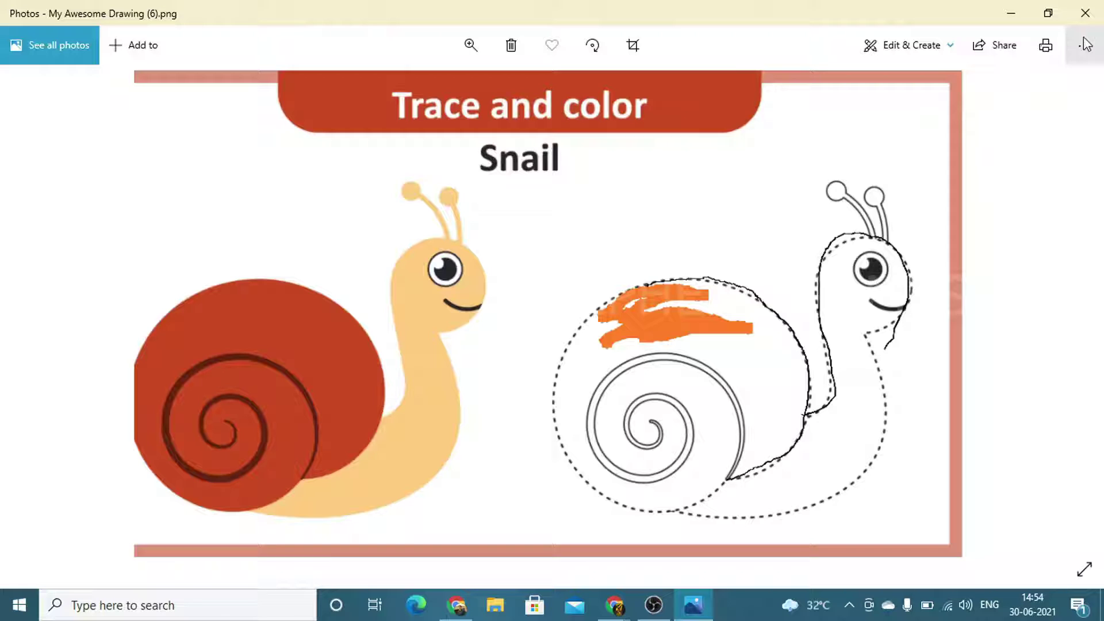
{"action": "left_click", "coordinate": [1086, 14]}
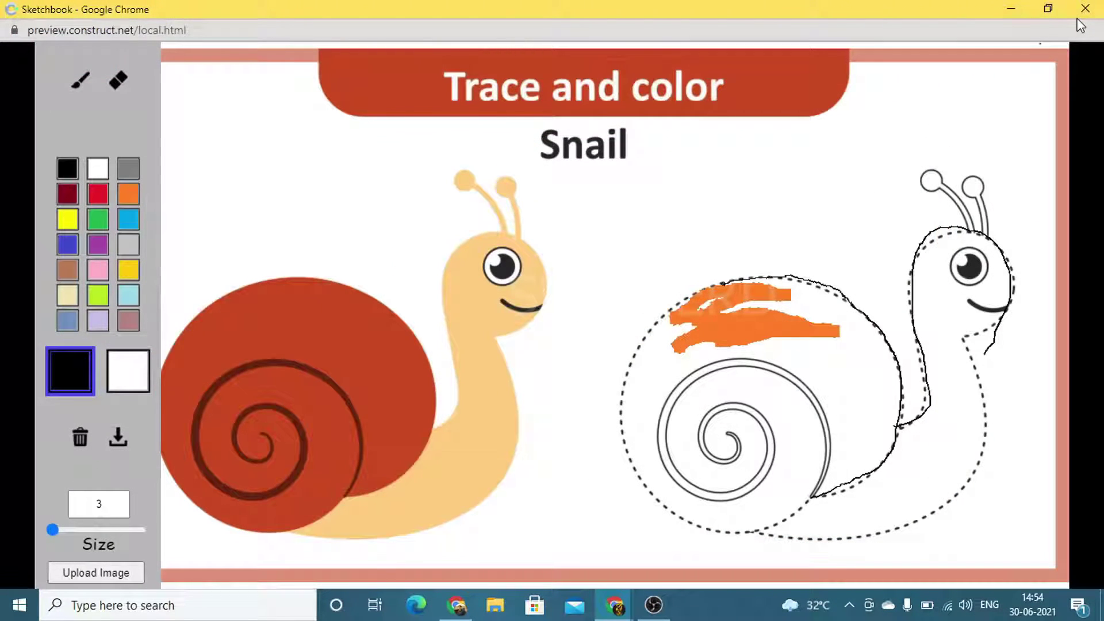
Close the Sketchbook preview, show Event sheet 1 in Construct 3, then show the Sketchbook project's properties
{"action": "left_click", "coordinate": [1087, 11]}
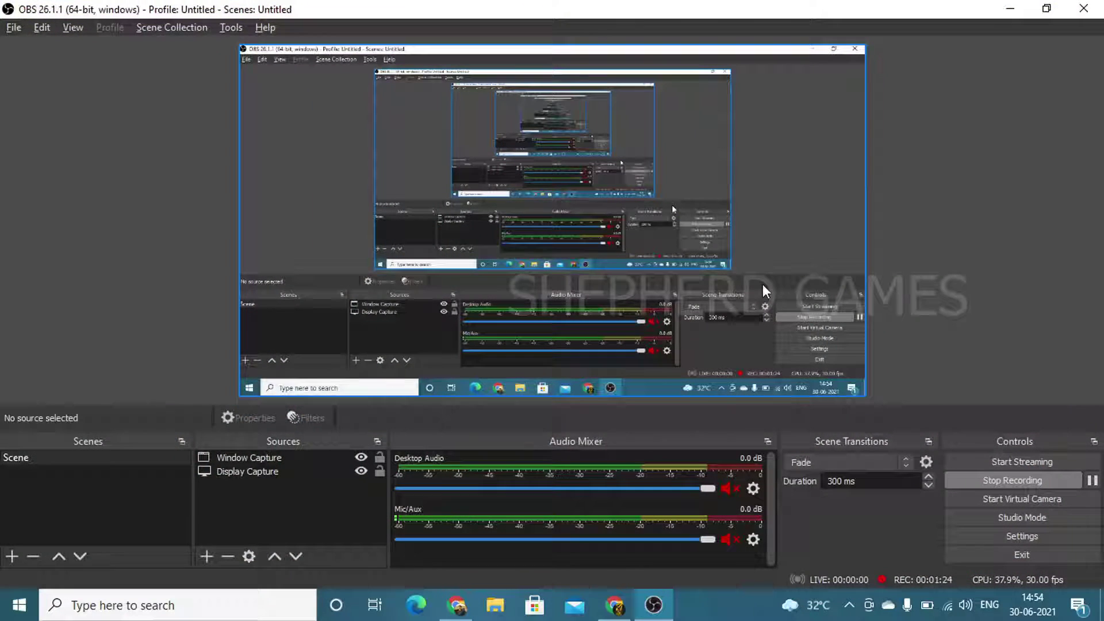
{"action": "left_click", "coordinate": [616, 607]}
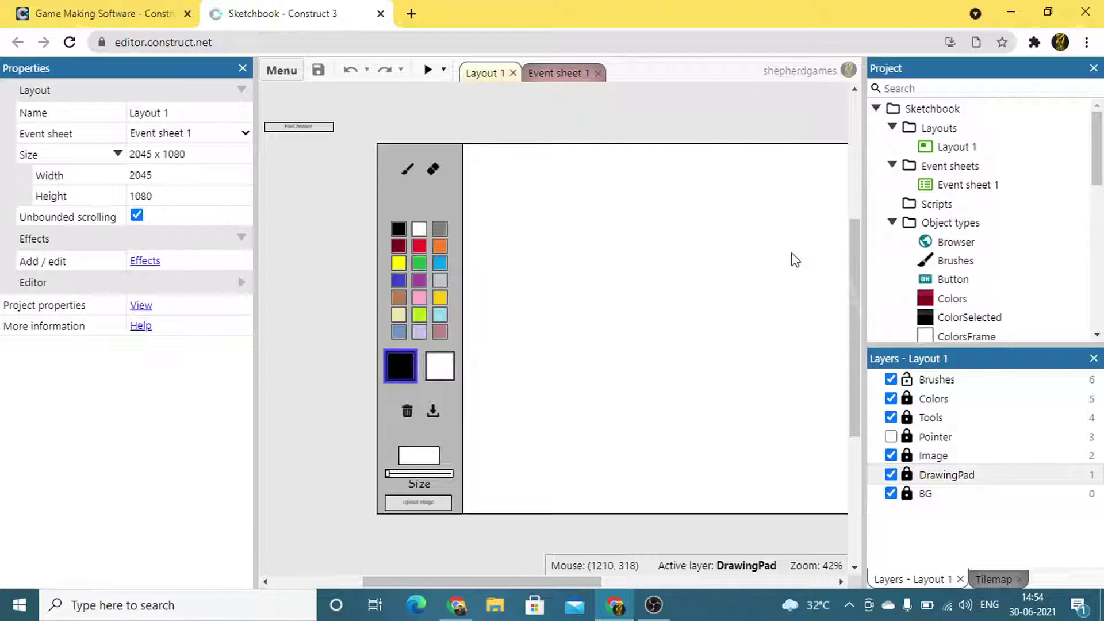
{"action": "left_click", "coordinate": [550, 76]}
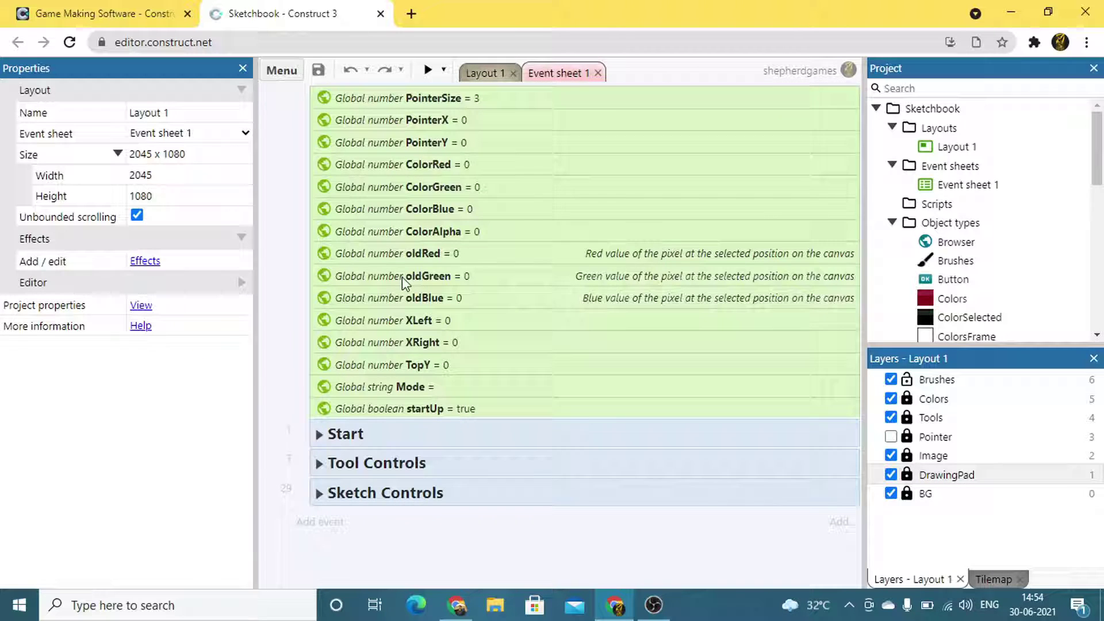
{"action": "left_click", "coordinate": [922, 116]}
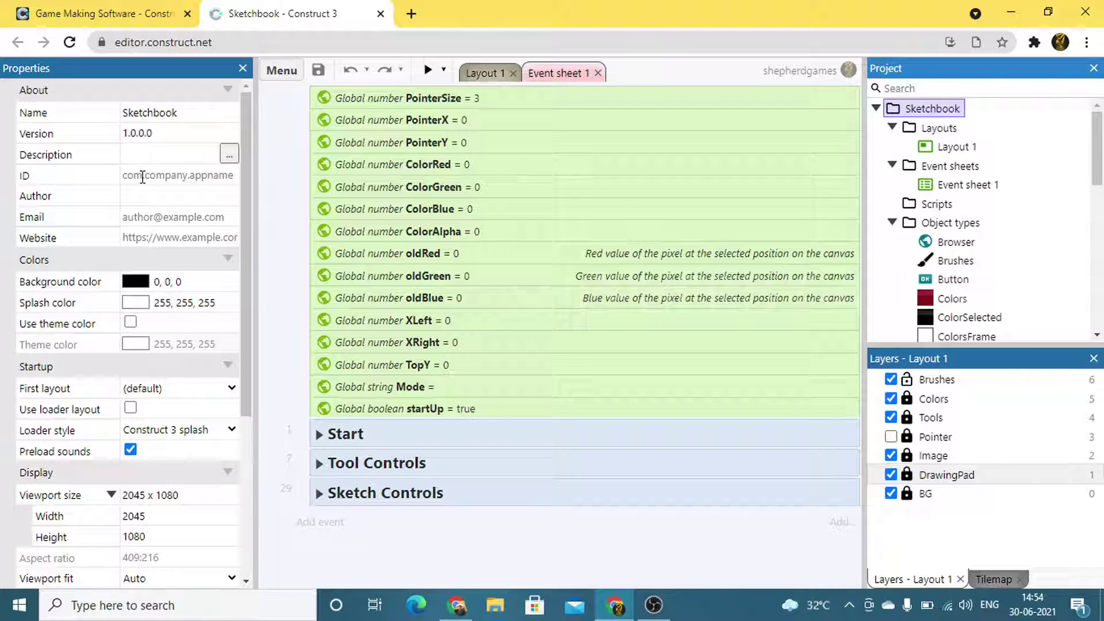
Enter the project ID, author Shepherd Games, contact email and website address
{"action": "left_click", "coordinate": [143, 176]}
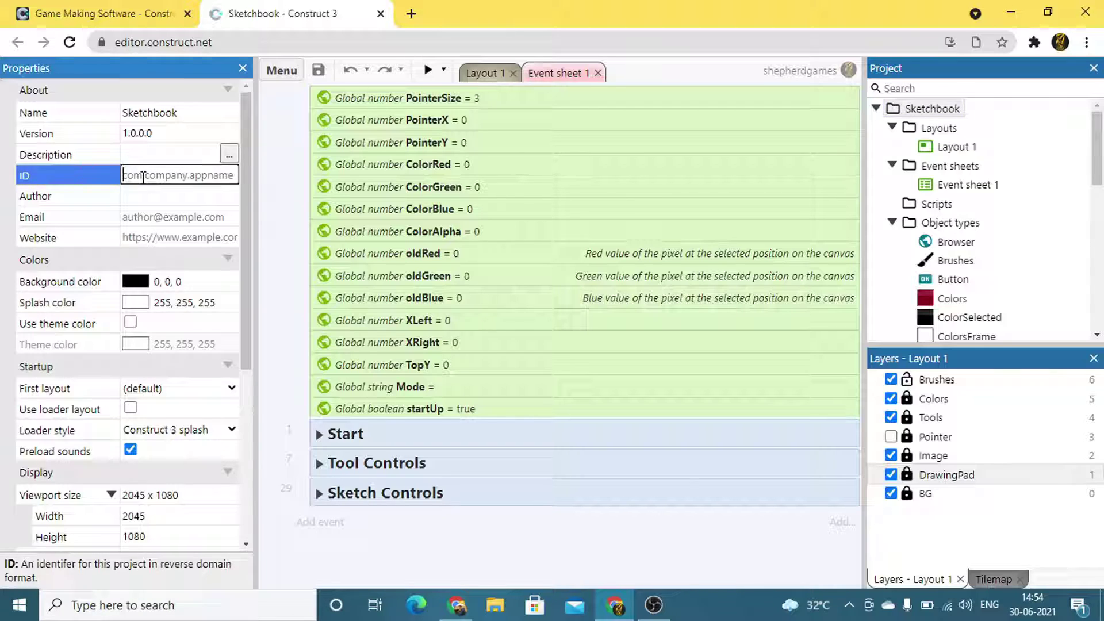
{"action": "type", "text": "com.shepherd"}
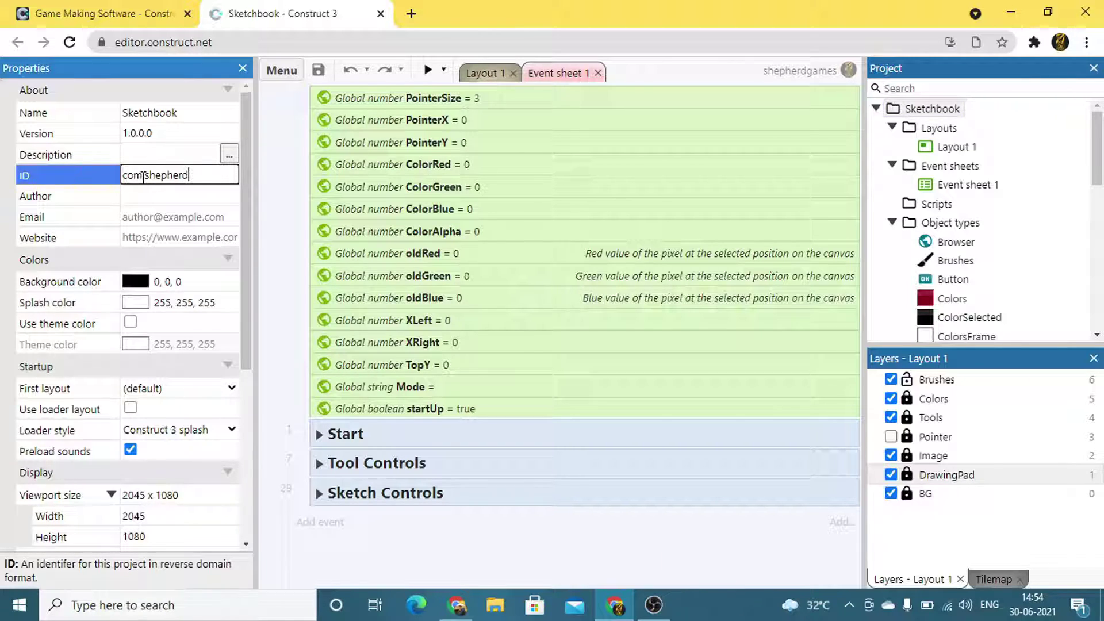
{"action": "type", "text": "games.she"}
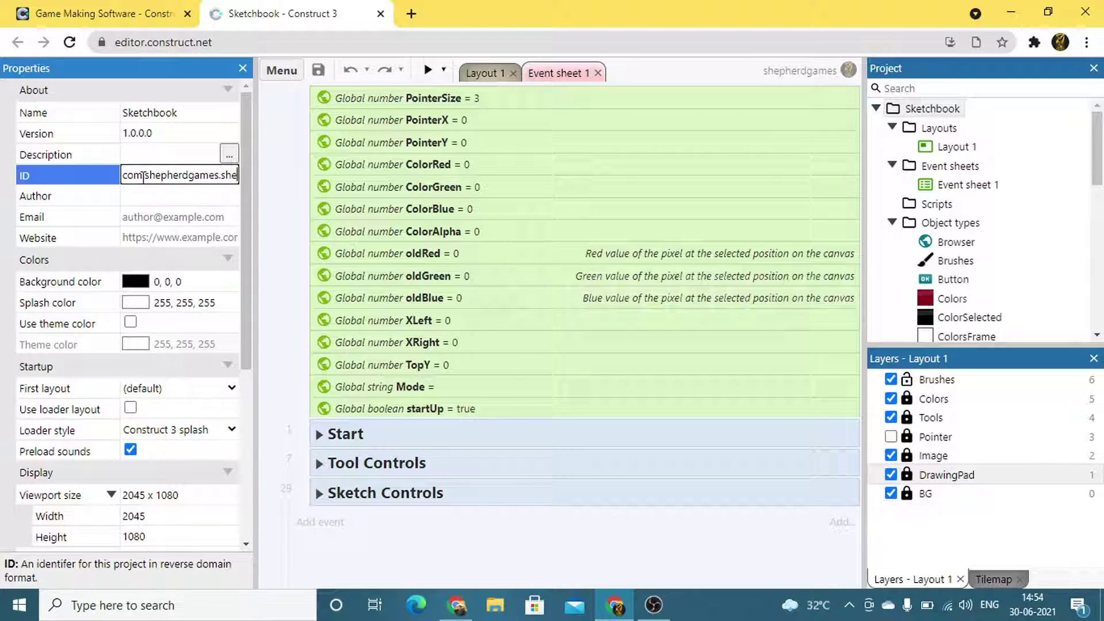
{"action": "key", "text": "BackSpace"}
{"action": "key", "text": "BackSpace"}
{"action": "type", "text": "ke"}
{"action": "type", "text": "tchbook"}
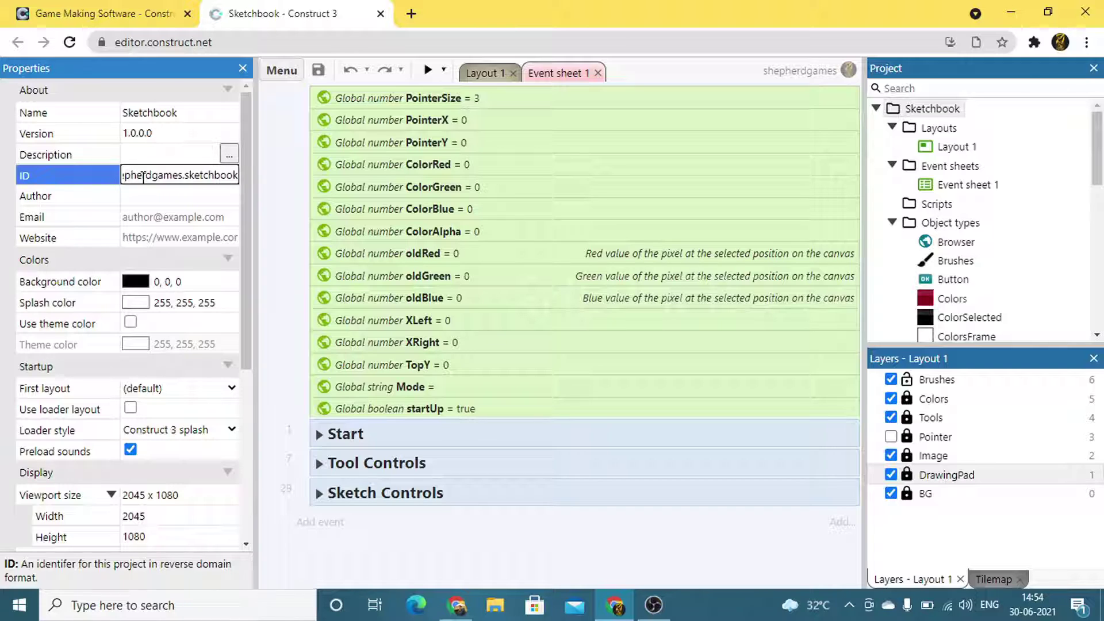
{"action": "key", "text": "Tab"}
{"action": "type", "text": "Shep"}
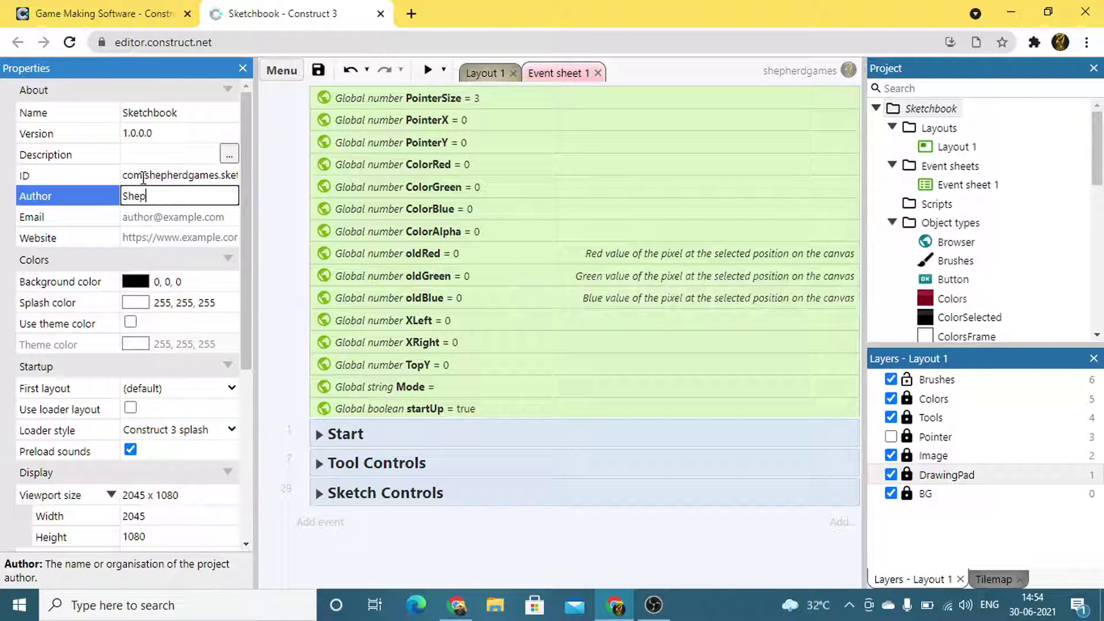
{"action": "type", "text": "herd Games"}
{"action": "key", "text": "Tab"}
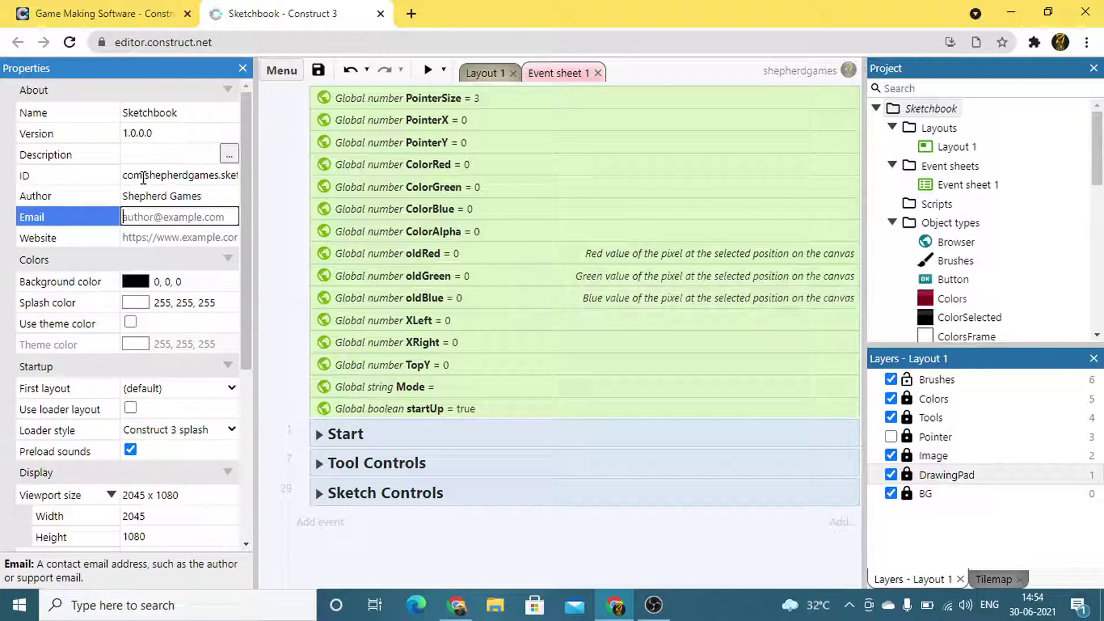
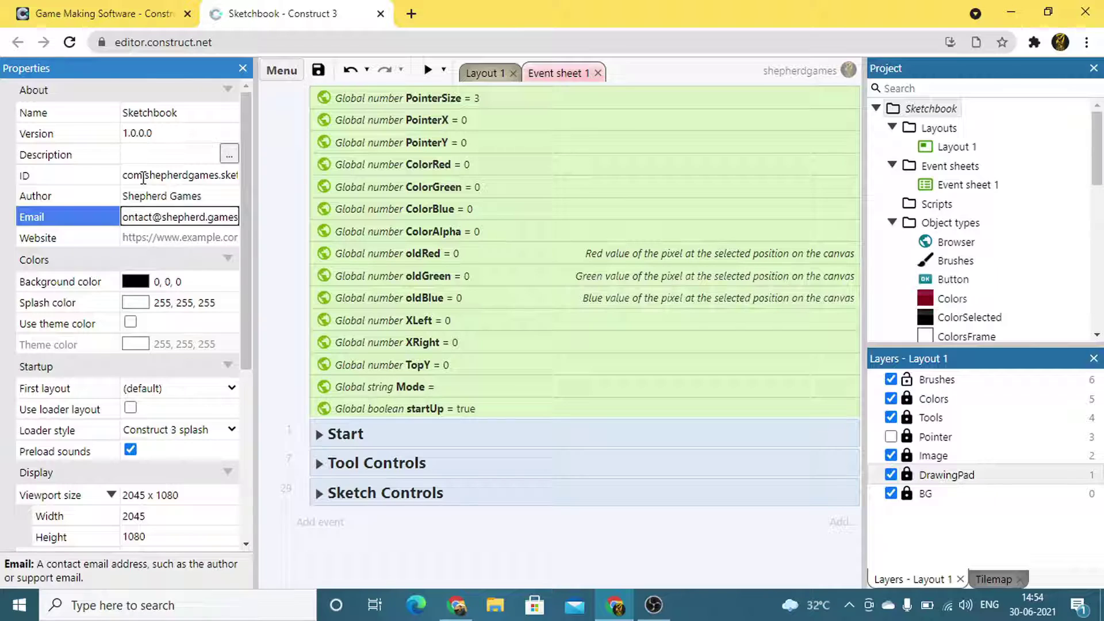
{"action": "key", "text": "Tab"}
{"action": "type", "text": "https"}
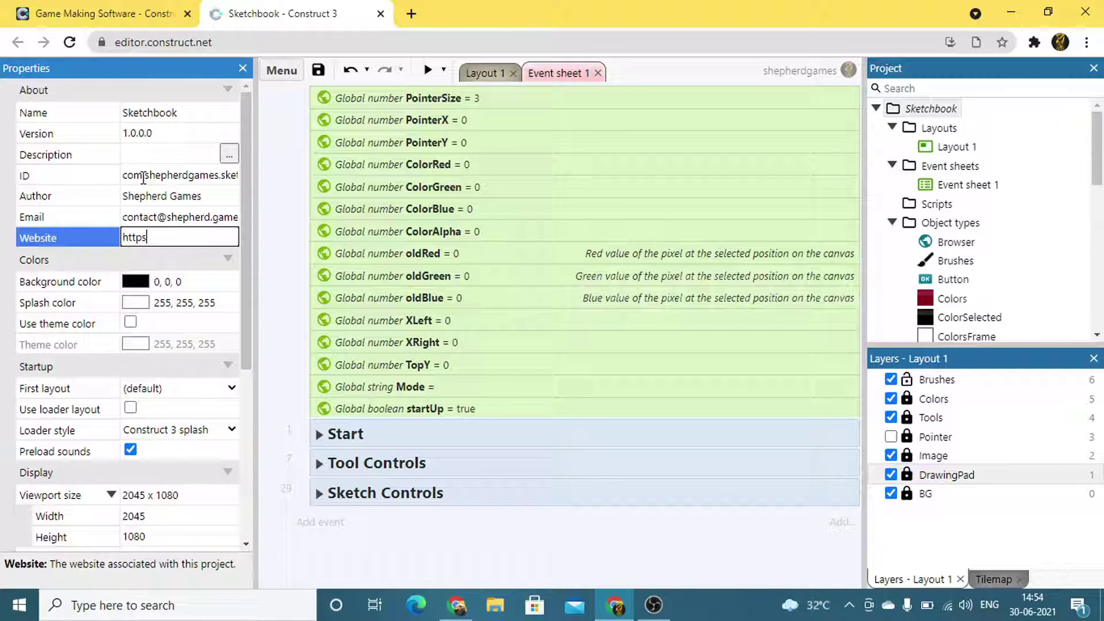
{"action": "type", "text": "//"}
{"action": "type", "text": "www."}
{"action": "type", "text": "shepherd"}
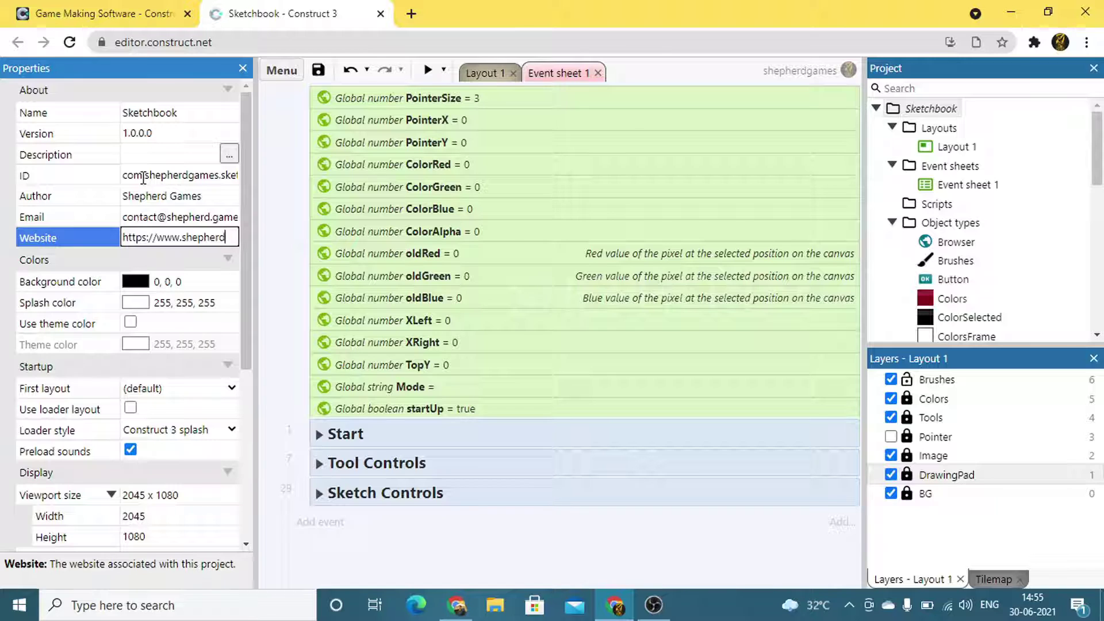
{"action": "type", "text": ".games"}
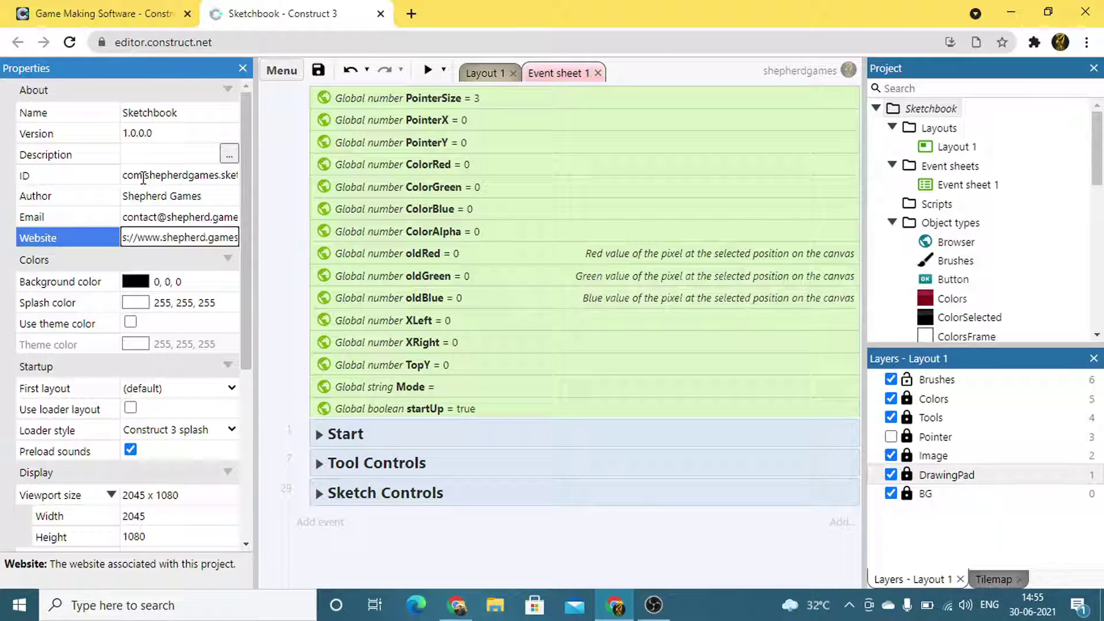
{"action": "key", "text": "Return"}
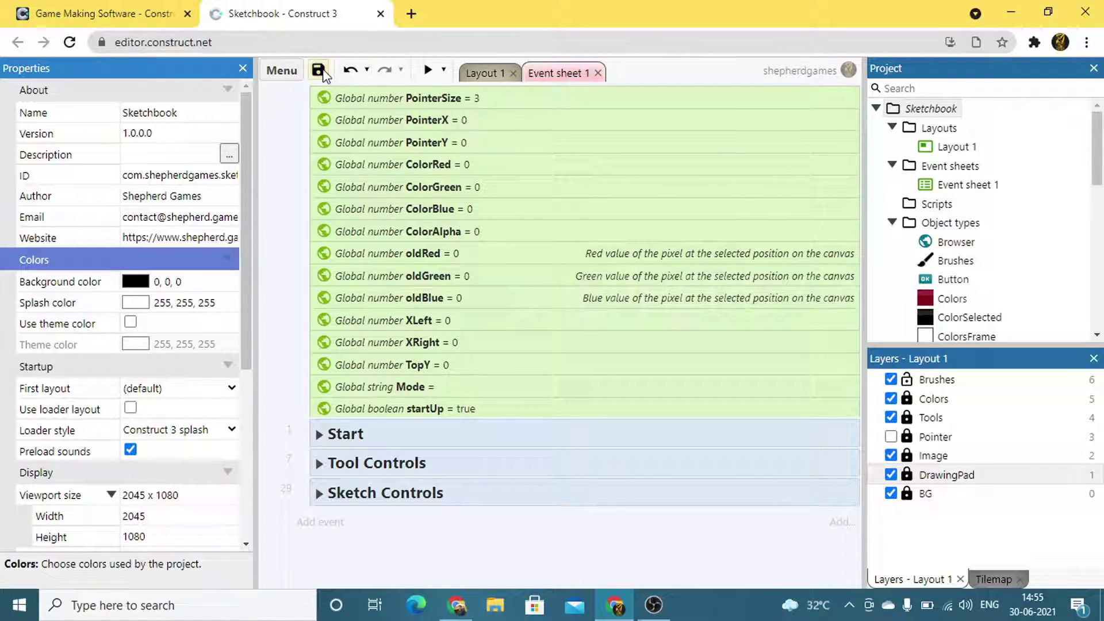
Save changes to Sketchbook.c3p, expand Start, collapse On snapshot, and show Layout 1
{"action": "left_click", "coordinate": [319, 71]}
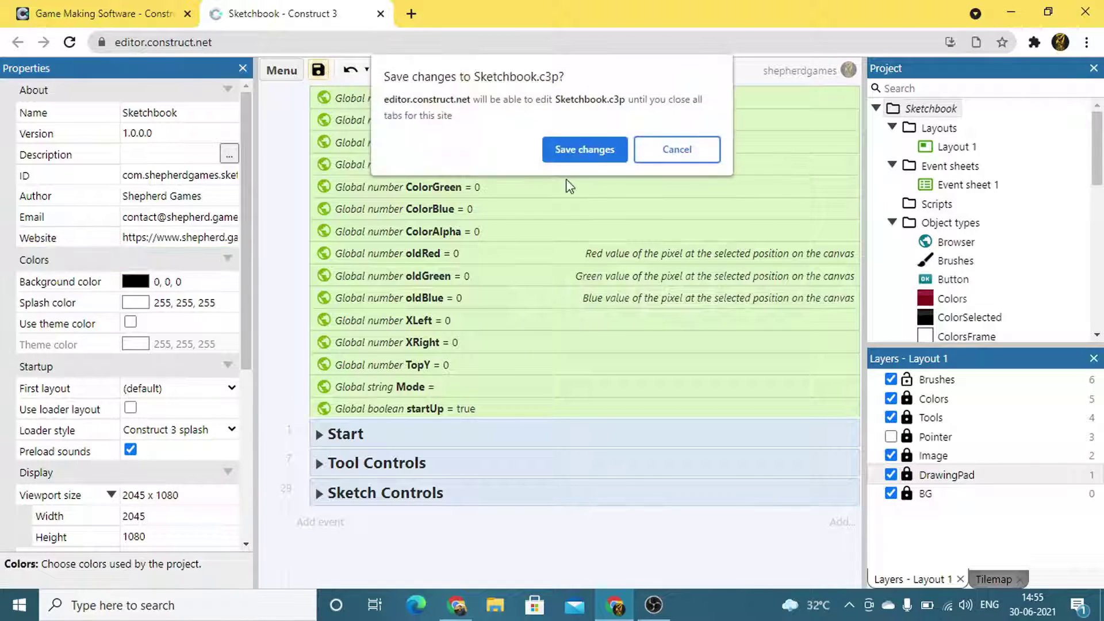
{"action": "left_click", "coordinate": [604, 148]}
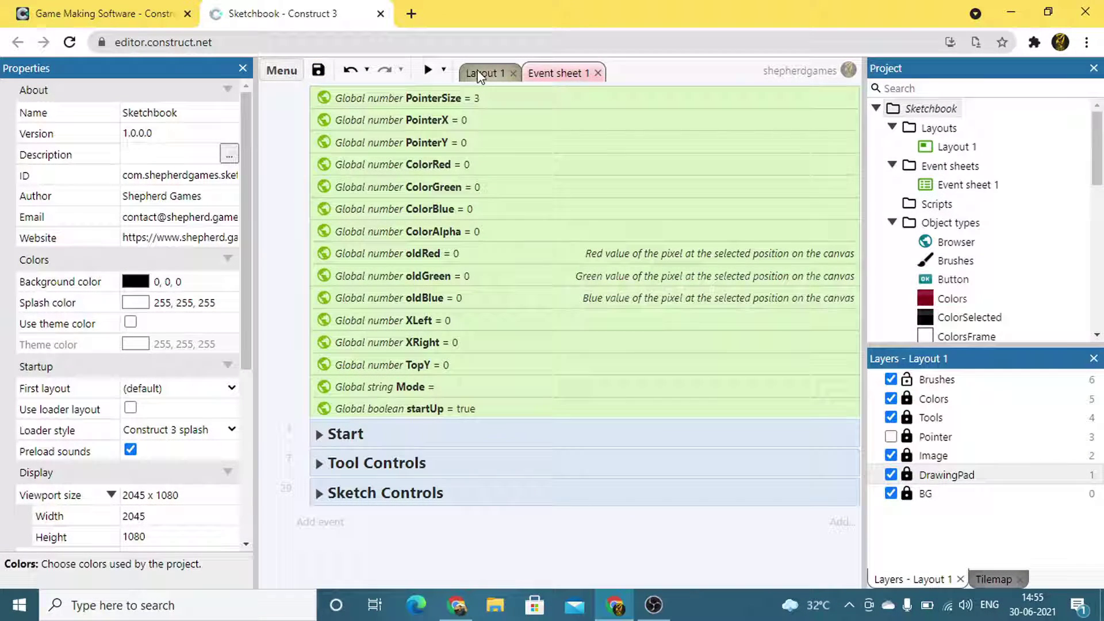
{"action": "left_click", "coordinate": [318, 435]}
{"action": "scroll", "coordinate": [318, 439], "scroll_direction": "down", "scroll_amount": 5}
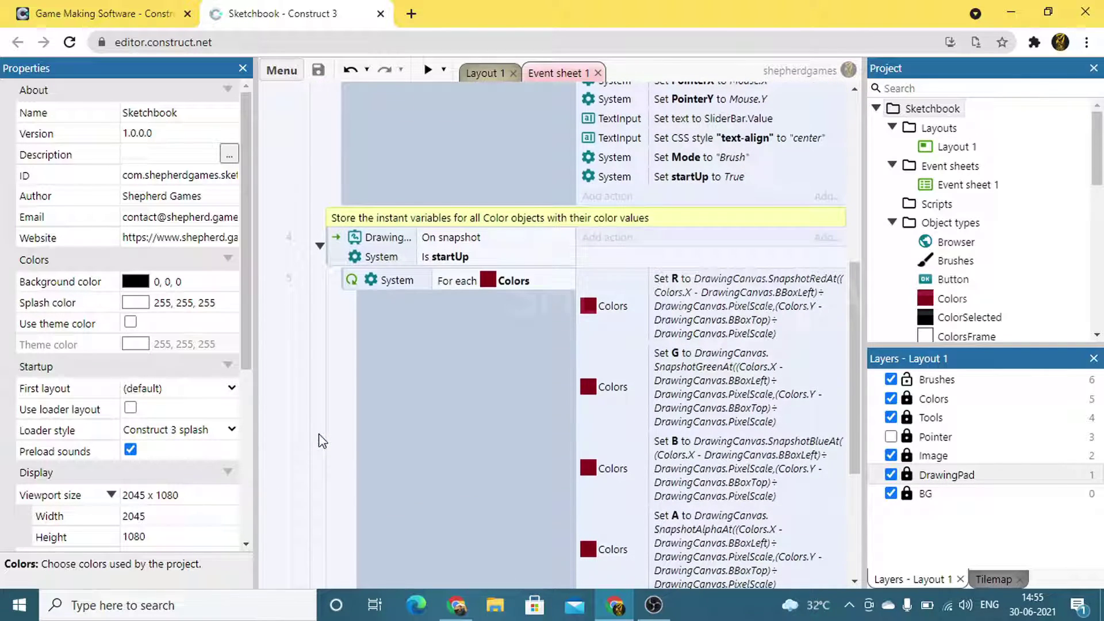
{"action": "left_click", "coordinate": [317, 250]}
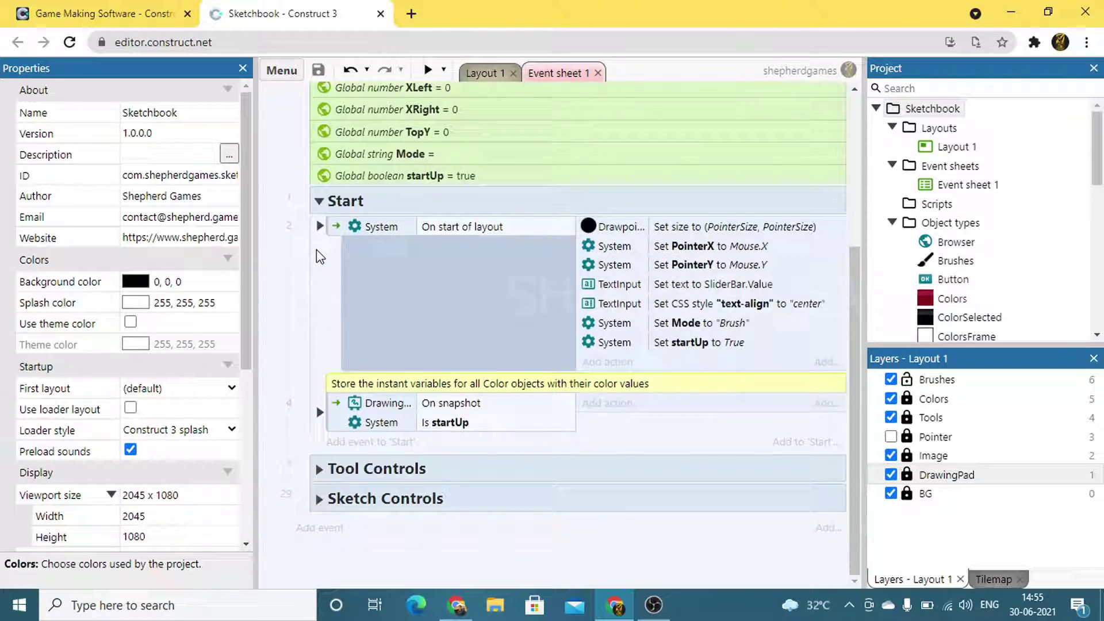
{"action": "left_click", "coordinate": [482, 69]}
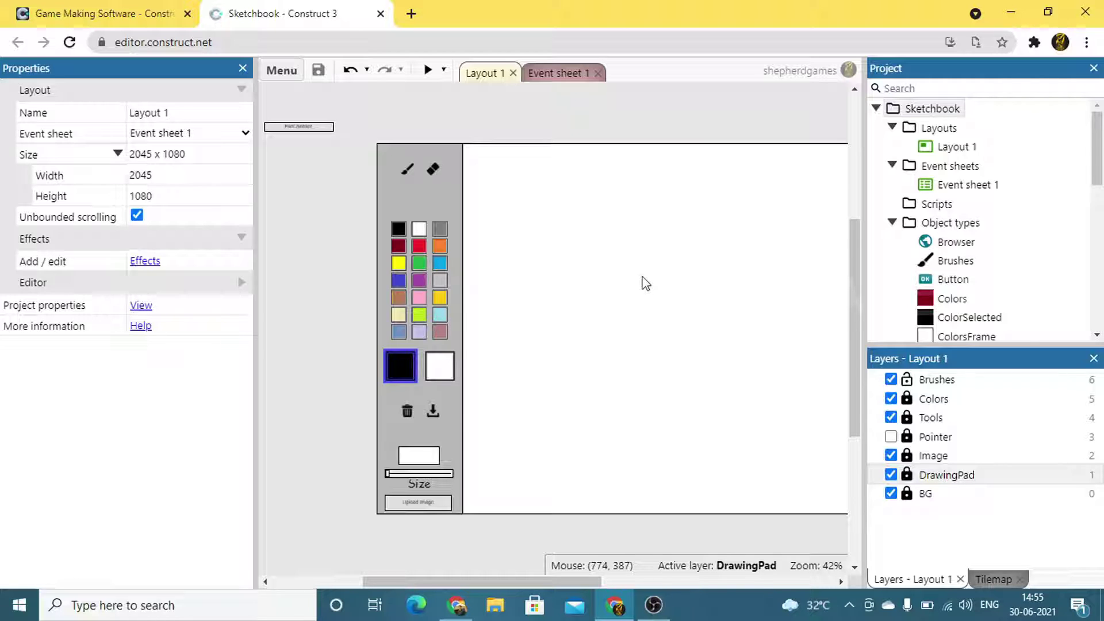
{"action": "left_click", "coordinate": [553, 73]}
{"action": "left_click", "coordinate": [318, 253]}
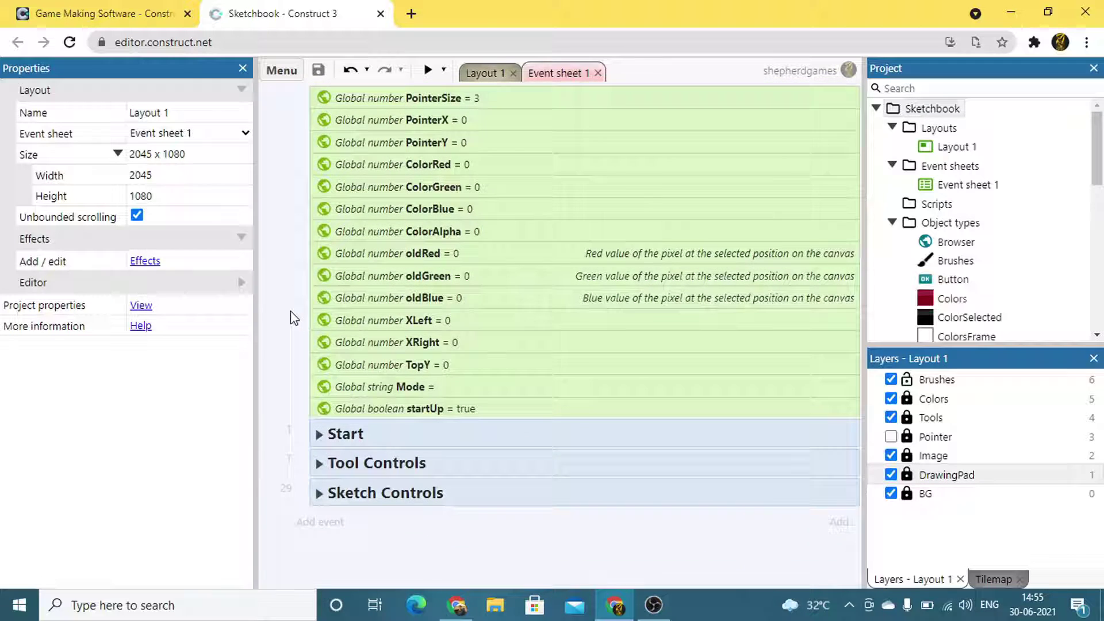
{"action": "left_click", "coordinate": [319, 463]}
{"action": "scroll", "coordinate": [320, 469], "scroll_direction": "down", "scroll_amount": 5}
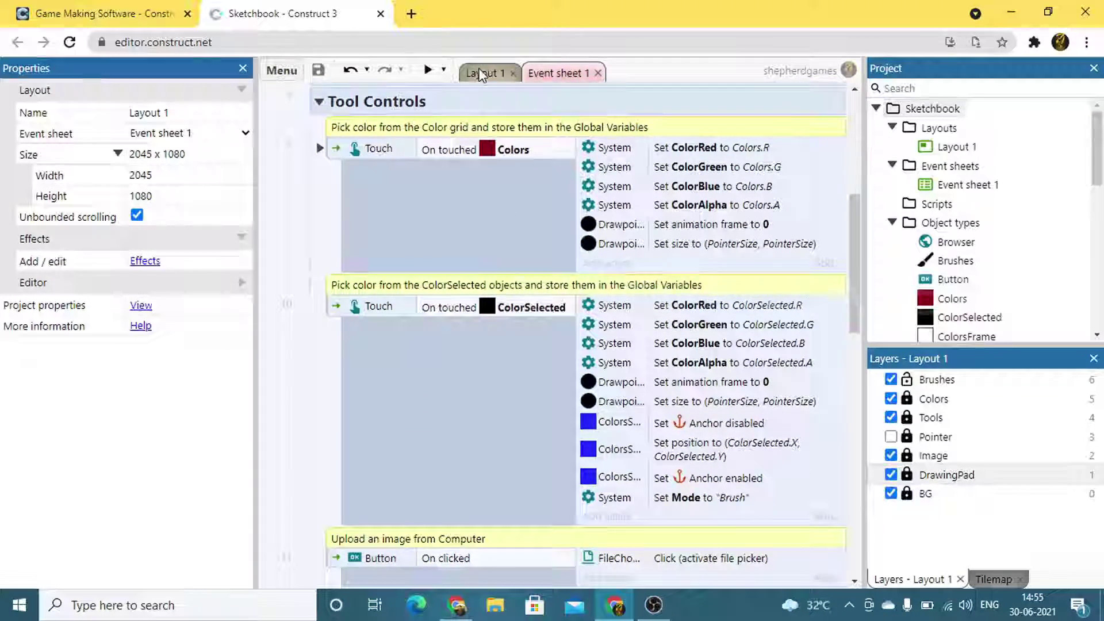
{"action": "left_click", "coordinate": [483, 73]}
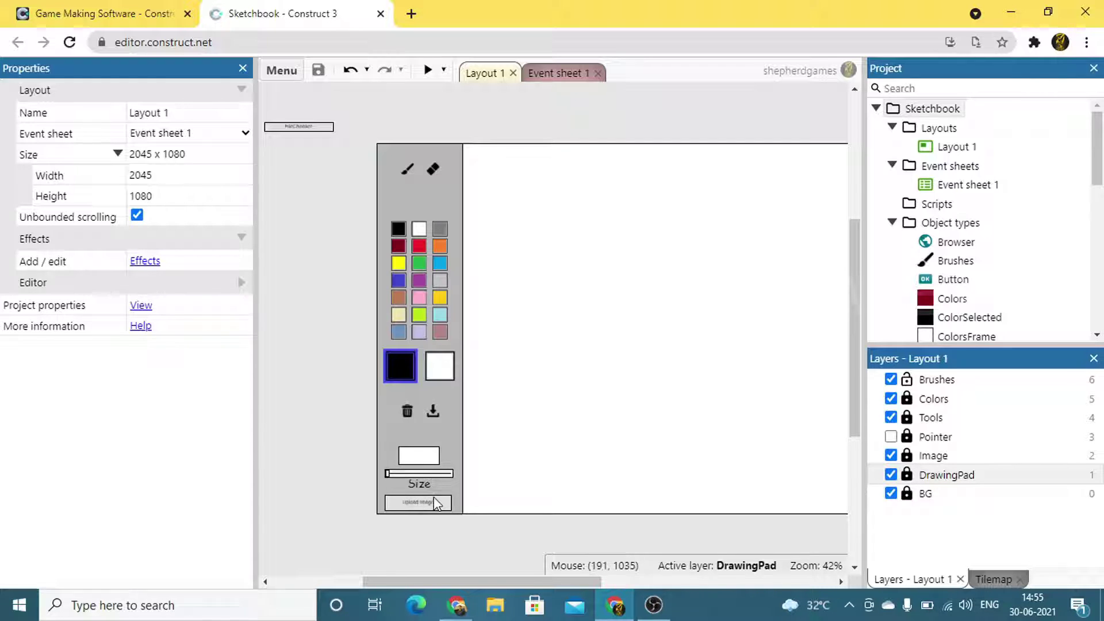
Collapse Tool Controls, review Sketch Controls against Layout 1, then collapse Sketch Controls
{"action": "left_click", "coordinate": [557, 76]}
{"action": "scroll", "coordinate": [321, 113], "scroll_direction": "up", "scroll_amount": 2}
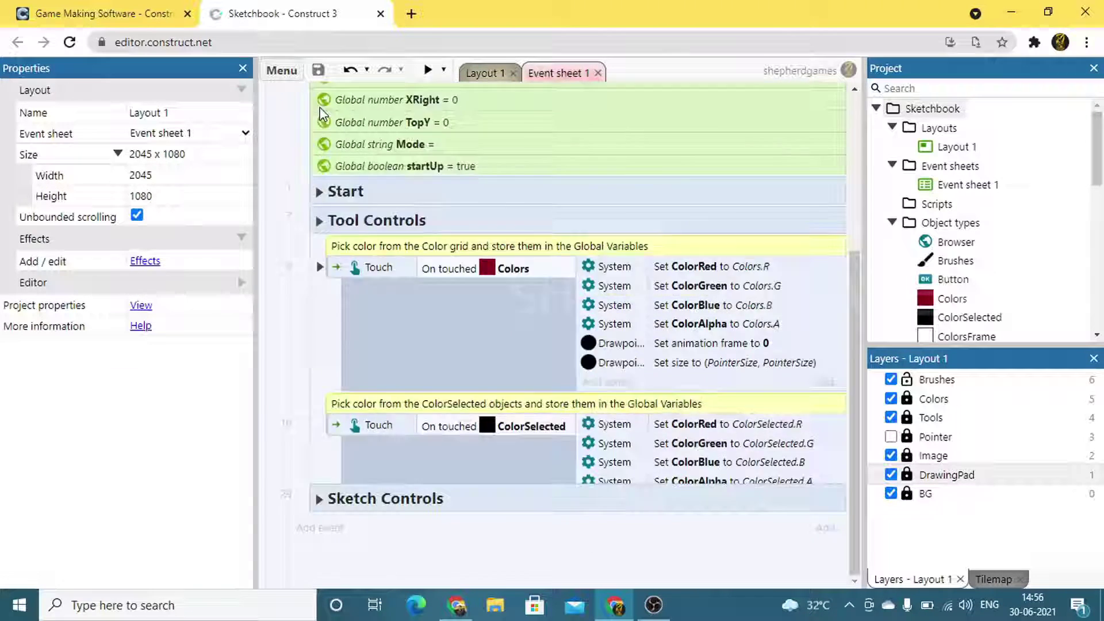
{"action": "left_click", "coordinate": [318, 216]}
{"action": "left_click", "coordinate": [320, 493]}
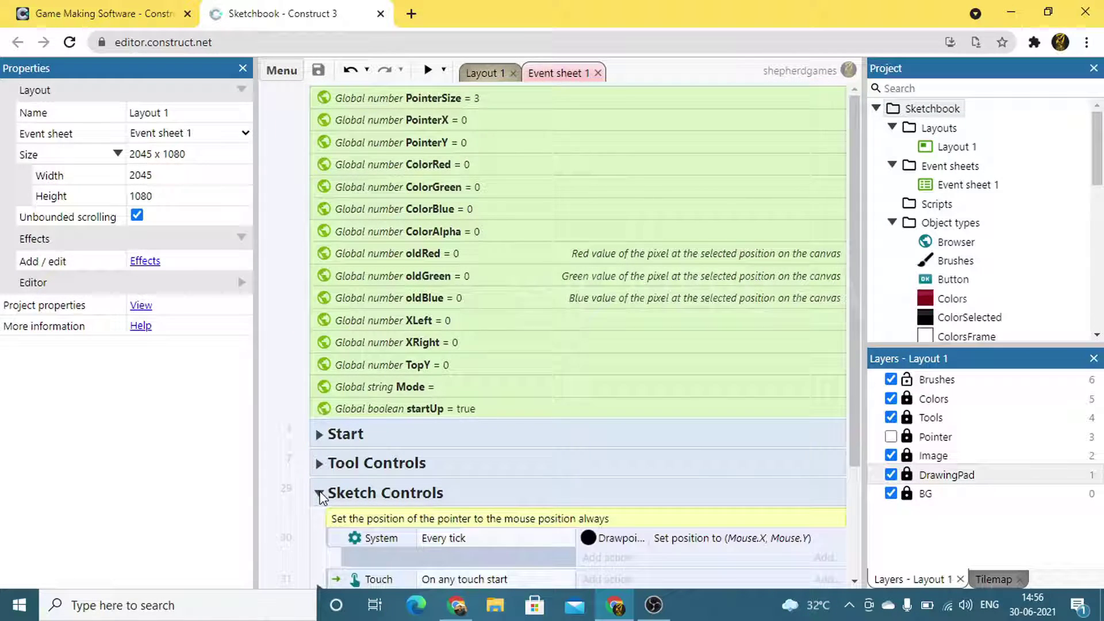
{"action": "scroll", "coordinate": [320, 483], "scroll_direction": "down", "scroll_amount": 2}
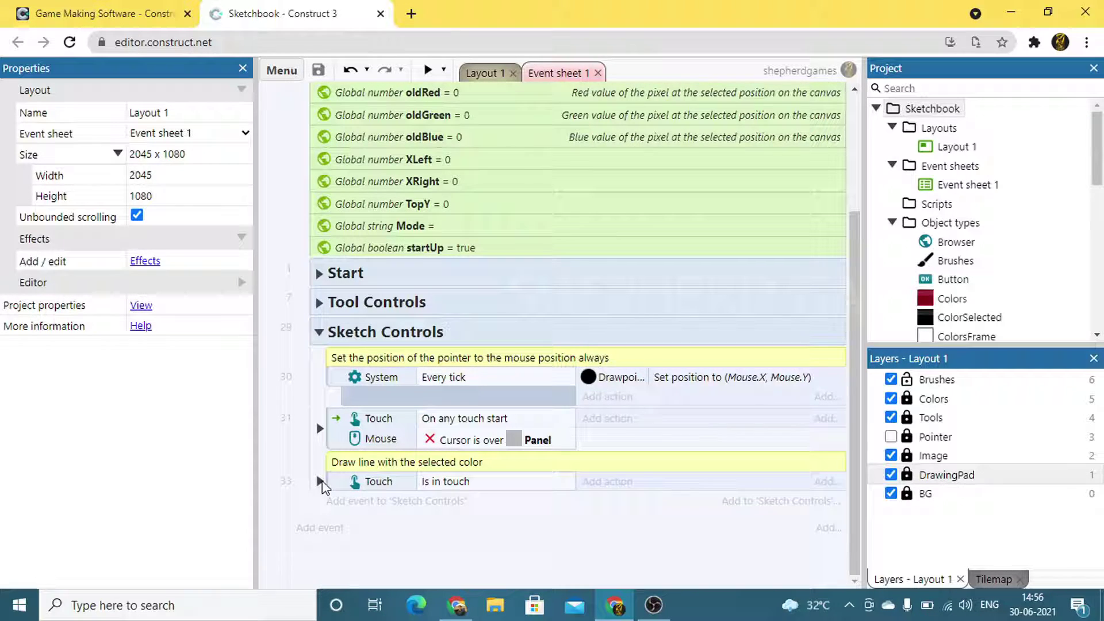
{"action": "left_click", "coordinate": [483, 74]}
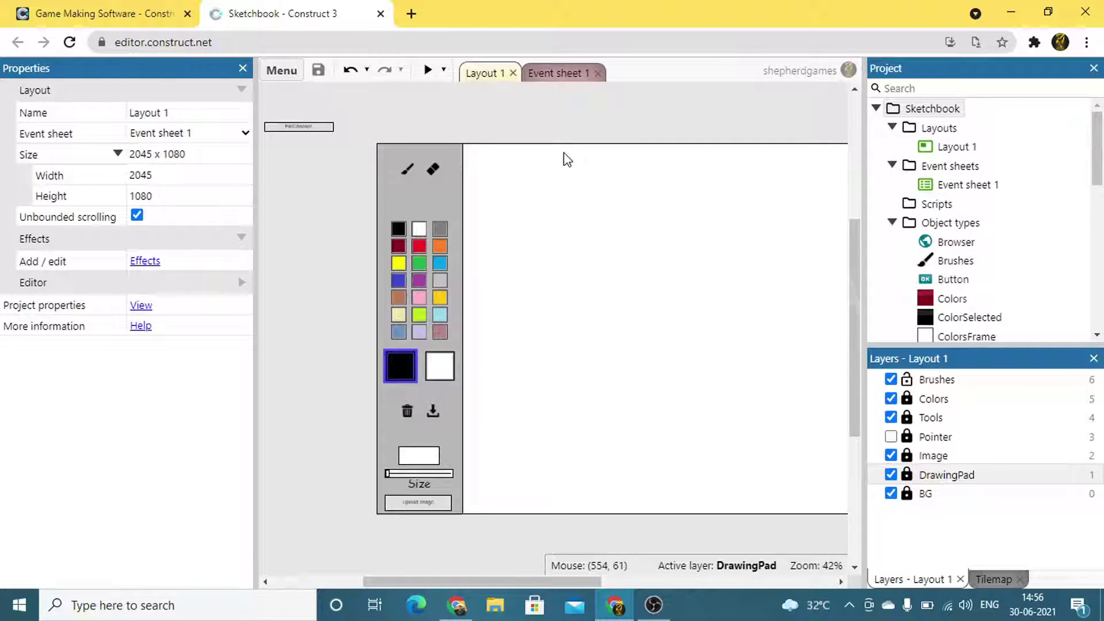
{"action": "left_click", "coordinate": [559, 73]}
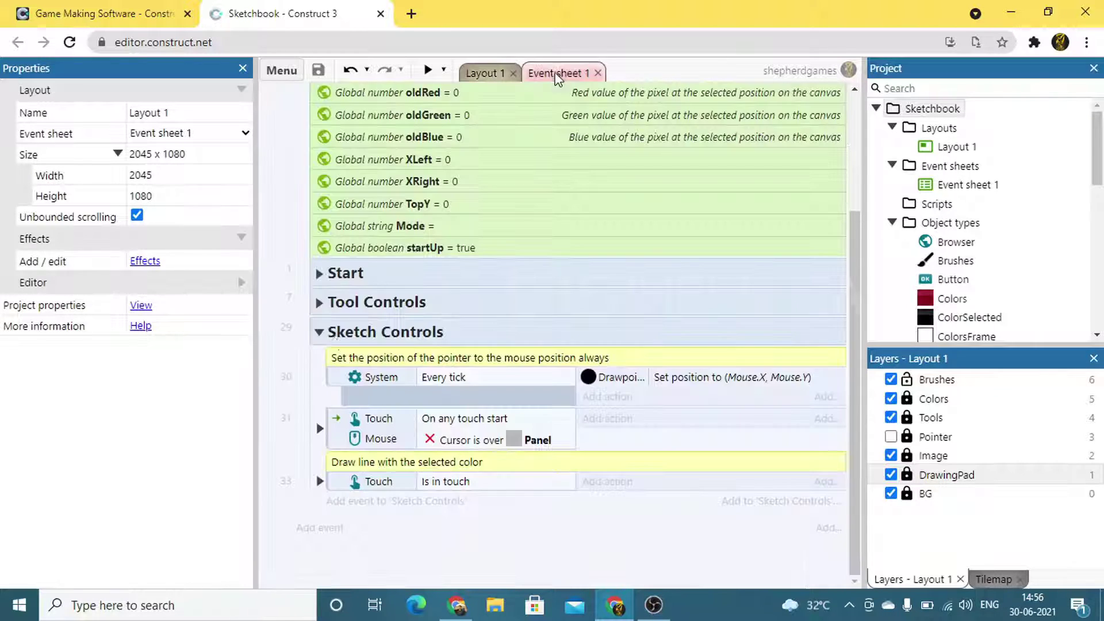
{"action": "left_click", "coordinate": [317, 332]}
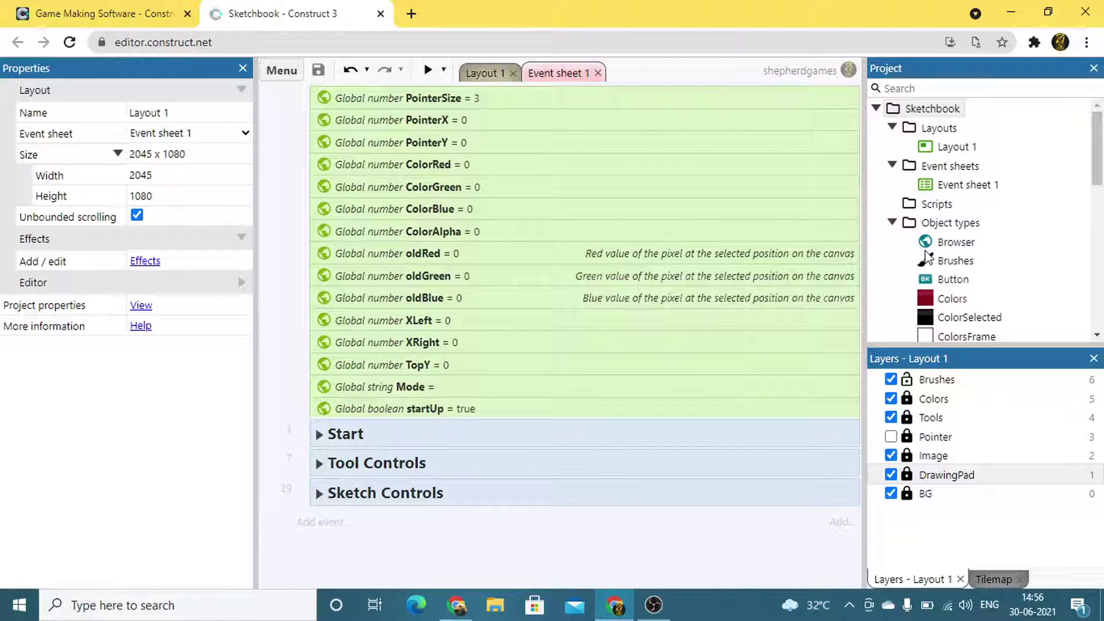
{"action": "scroll", "coordinate": [928, 253], "scroll_direction": "down", "scroll_amount": 2}
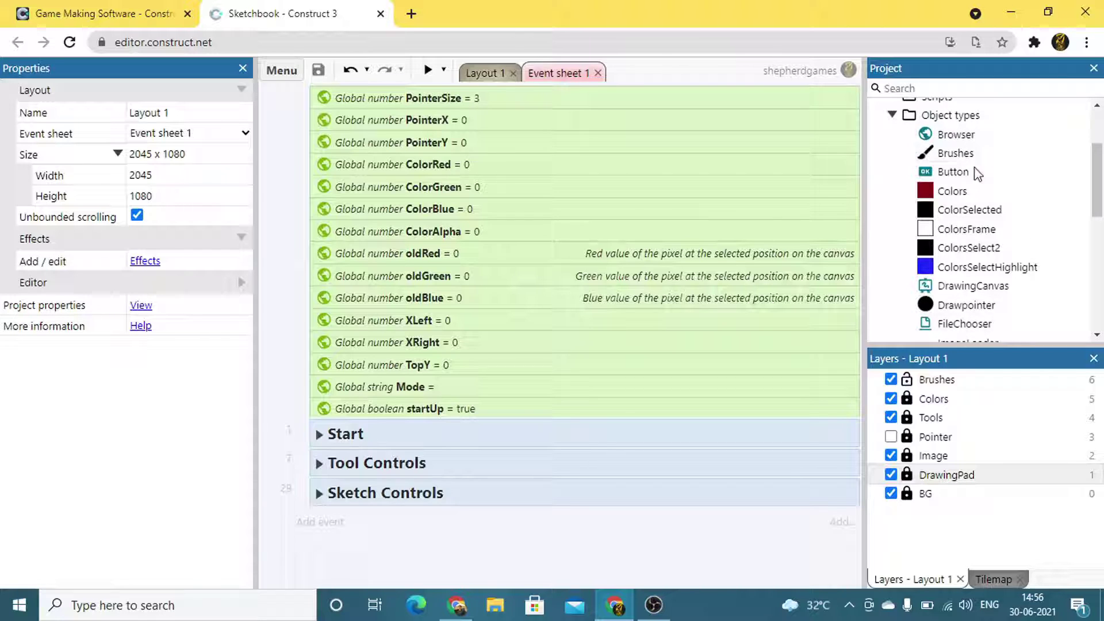
Inspect the Brushes sprite's five tool icon frames, then close its animations editor
{"action": "double_click", "coordinate": [949, 153]}
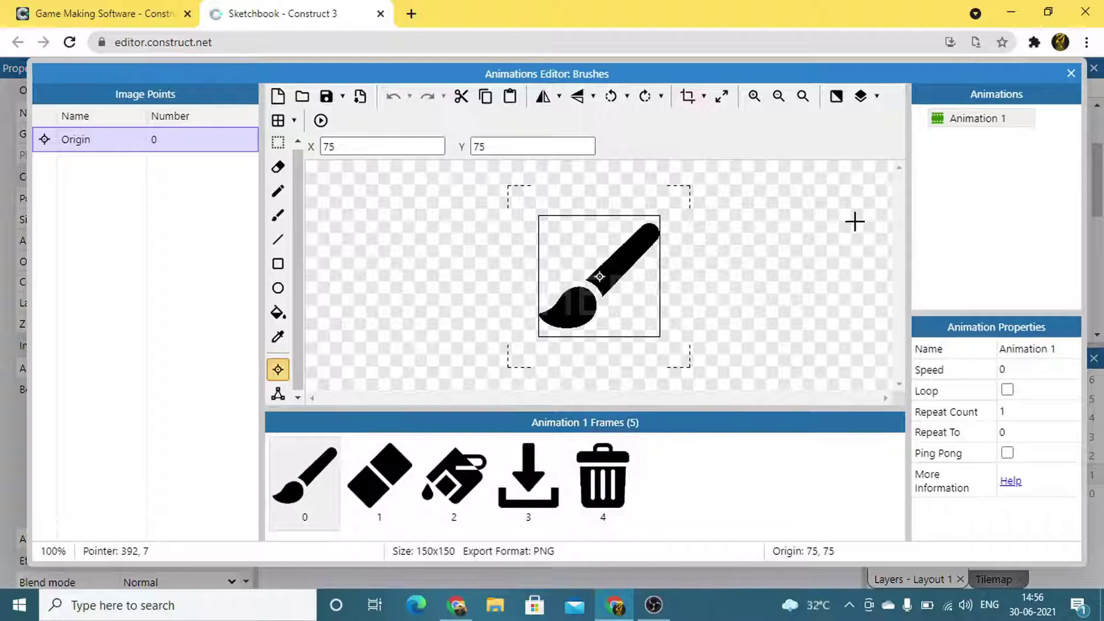
{"action": "left_click", "coordinate": [1071, 73]}
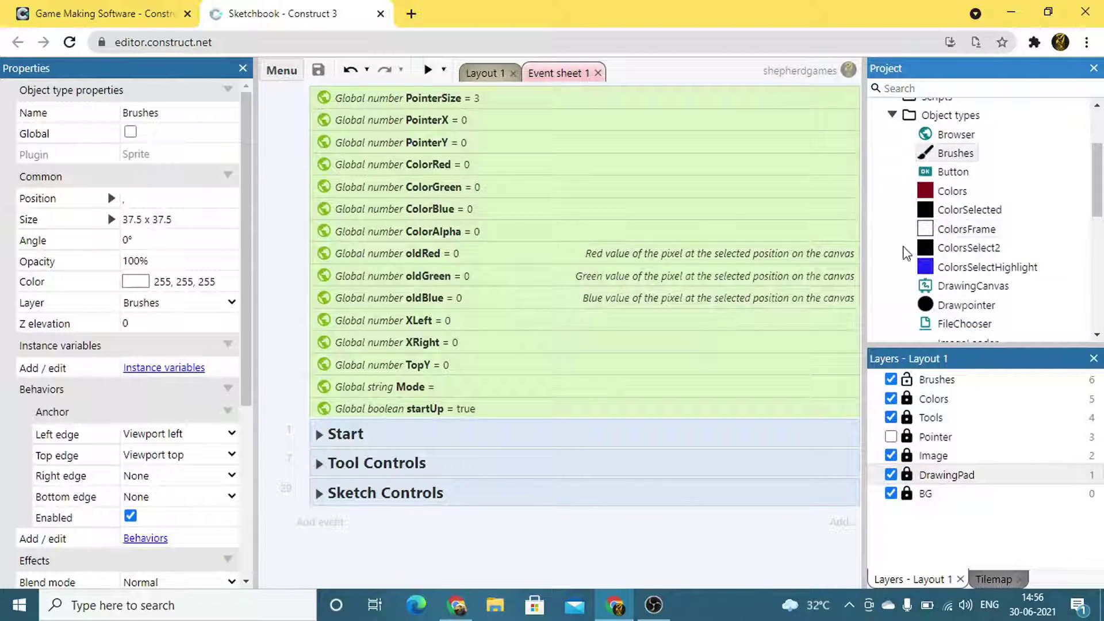
{"action": "scroll", "coordinate": [906, 250], "scroll_direction": "down", "scroll_amount": 3}
{"action": "scroll", "coordinate": [902, 253], "scroll_direction": "down", "scroll_amount": 2}
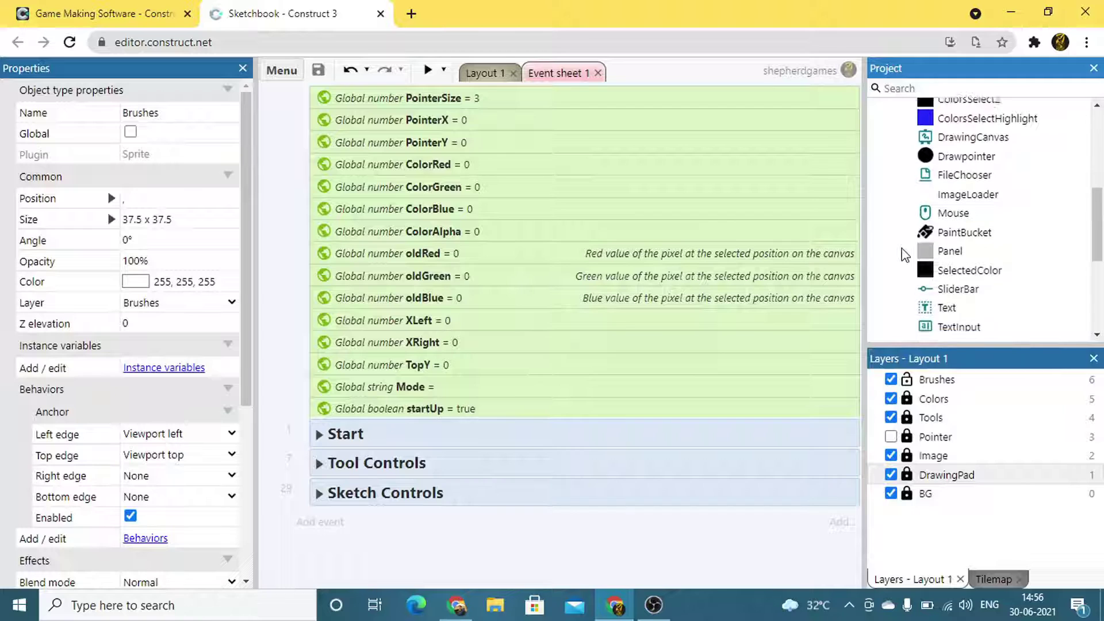
{"action": "scroll", "coordinate": [902, 251], "scroll_direction": "down", "scroll_amount": 1}
{"action": "scroll", "coordinate": [935, 226], "scroll_direction": "up", "scroll_amount": 3}
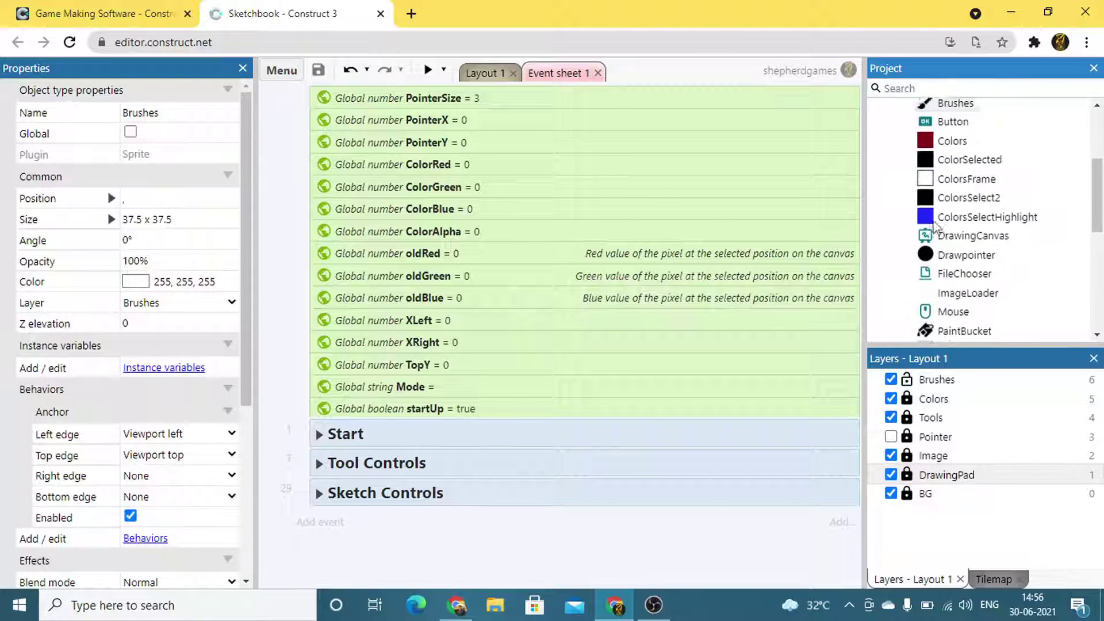
{"action": "scroll", "coordinate": [935, 226], "scroll_direction": "up", "scroll_amount": 1}
{"action": "scroll", "coordinate": [935, 226], "scroll_direction": "down", "scroll_amount": 7}
{"action": "scroll", "coordinate": [935, 226], "scroll_direction": "down", "scroll_amount": 1}
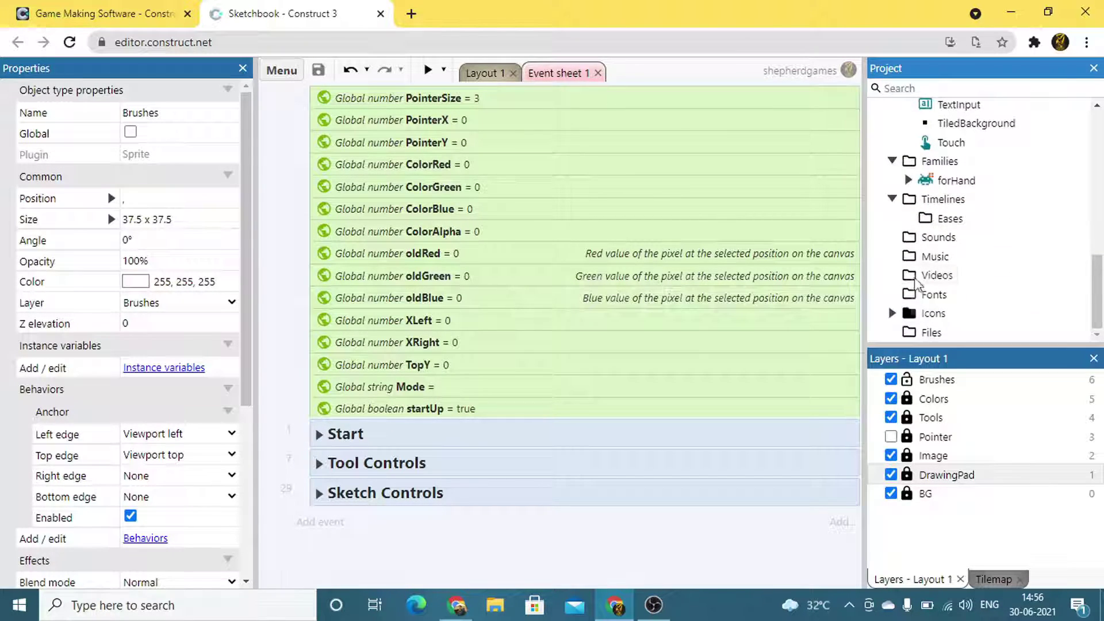
Browse the forHand family's members and the Icons folder's image files, then return to Layout 1
{"action": "left_click", "coordinate": [911, 259]}
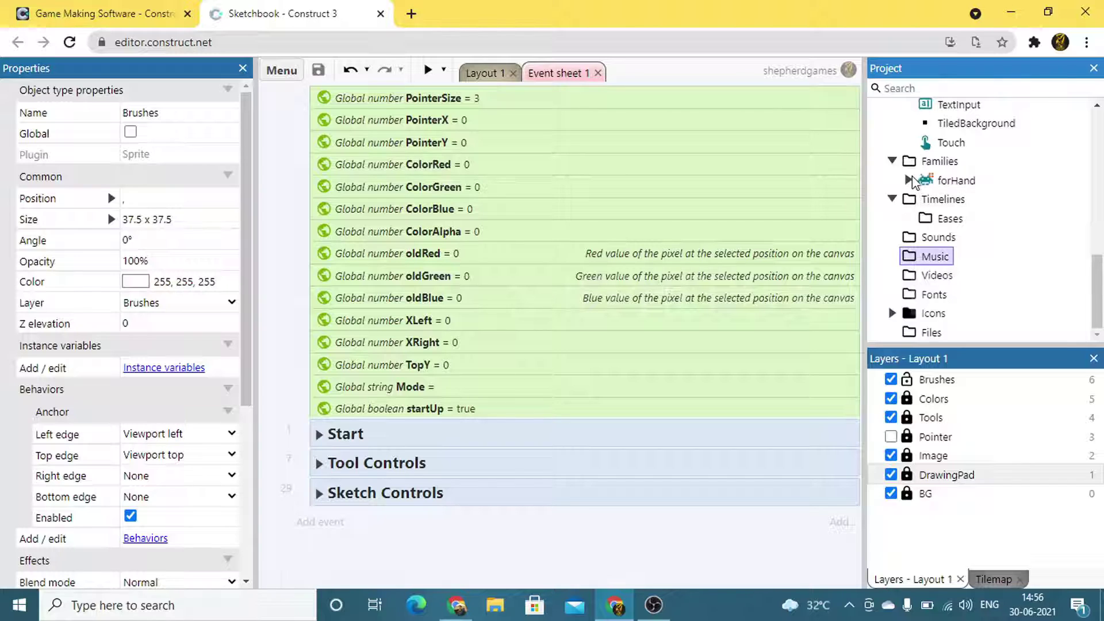
{"action": "left_click", "coordinate": [909, 180]}
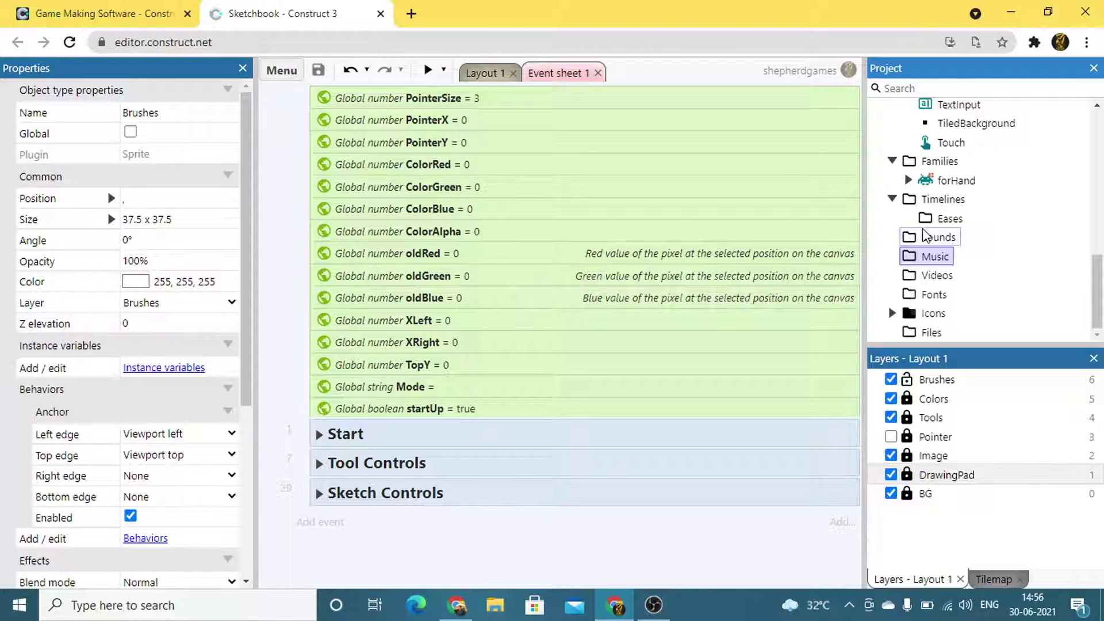
{"action": "left_click", "coordinate": [910, 181]}
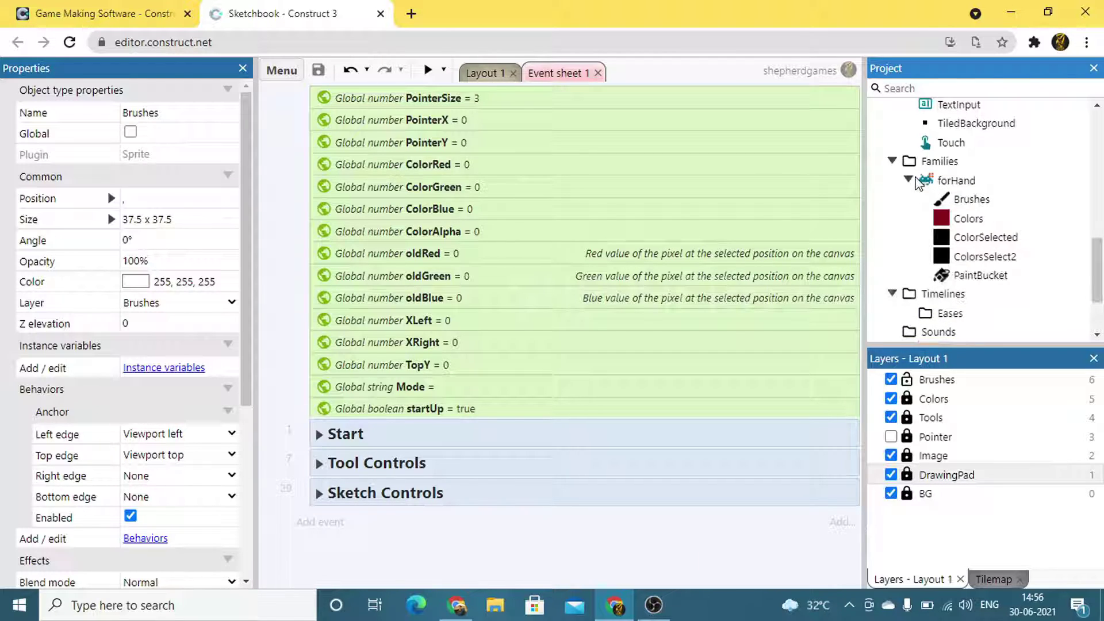
{"action": "left_click", "coordinate": [909, 181]}
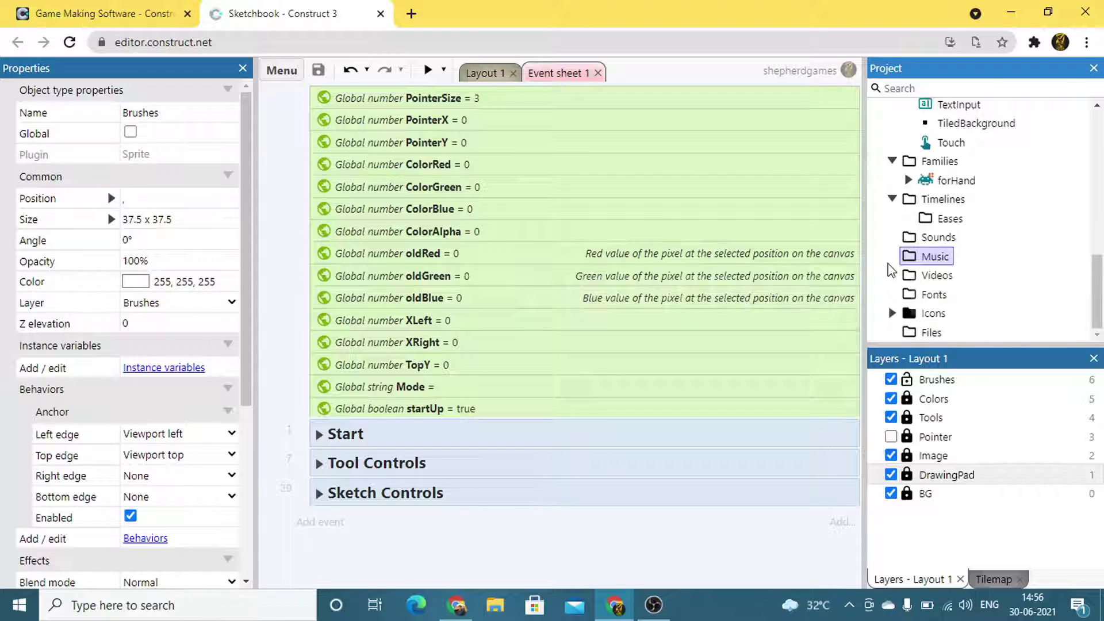
{"action": "left_click", "coordinate": [893, 314]}
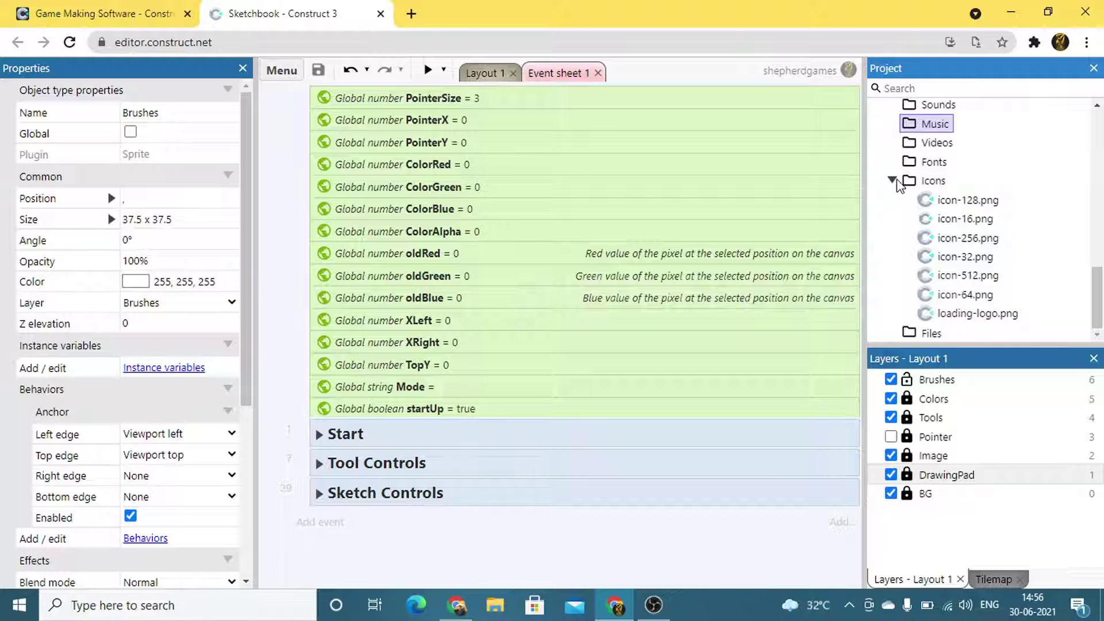
{"action": "scroll", "coordinate": [903, 185], "scroll_direction": "up", "scroll_amount": 3}
{"action": "scroll", "coordinate": [900, 180], "scroll_direction": "up", "scroll_amount": 5}
{"action": "scroll", "coordinate": [902, 185], "scroll_direction": "up", "scroll_amount": 3}
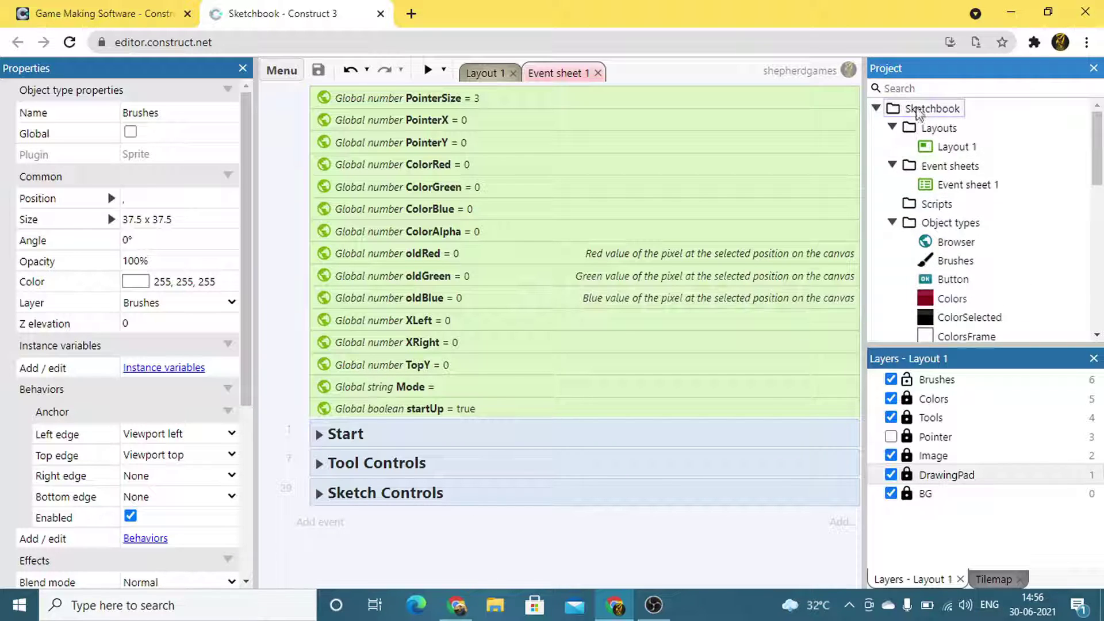
{"action": "left_click", "coordinate": [920, 111]}
Deselect everything on Layout 1, then switch to the Shepherd Games itch.io page
{"action": "left_click", "coordinate": [479, 73]}
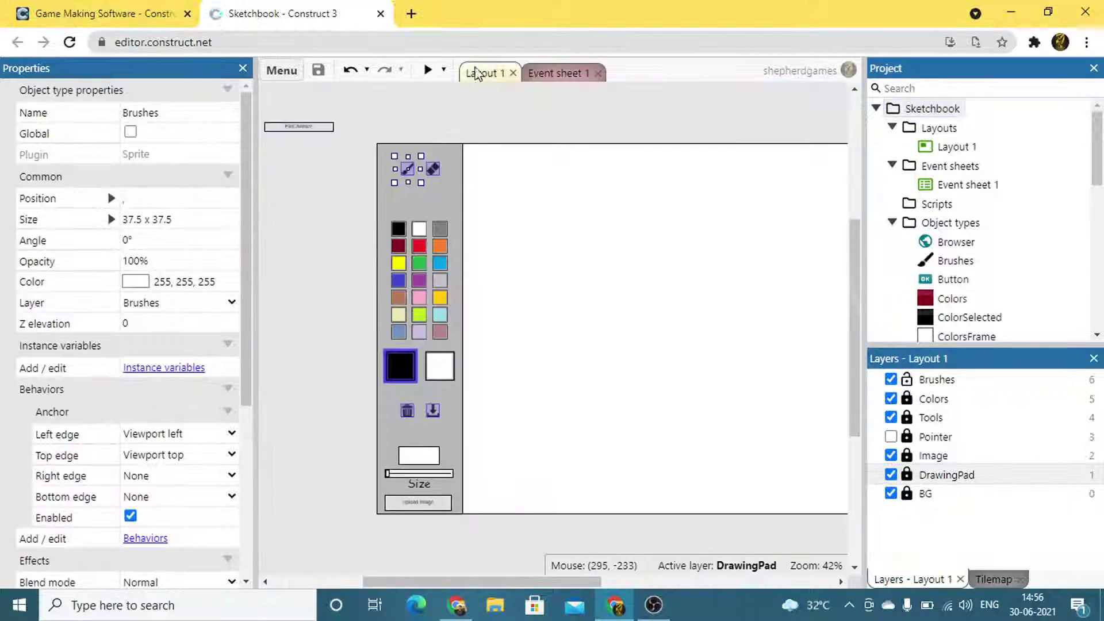
{"action": "left_click", "coordinate": [334, 263]}
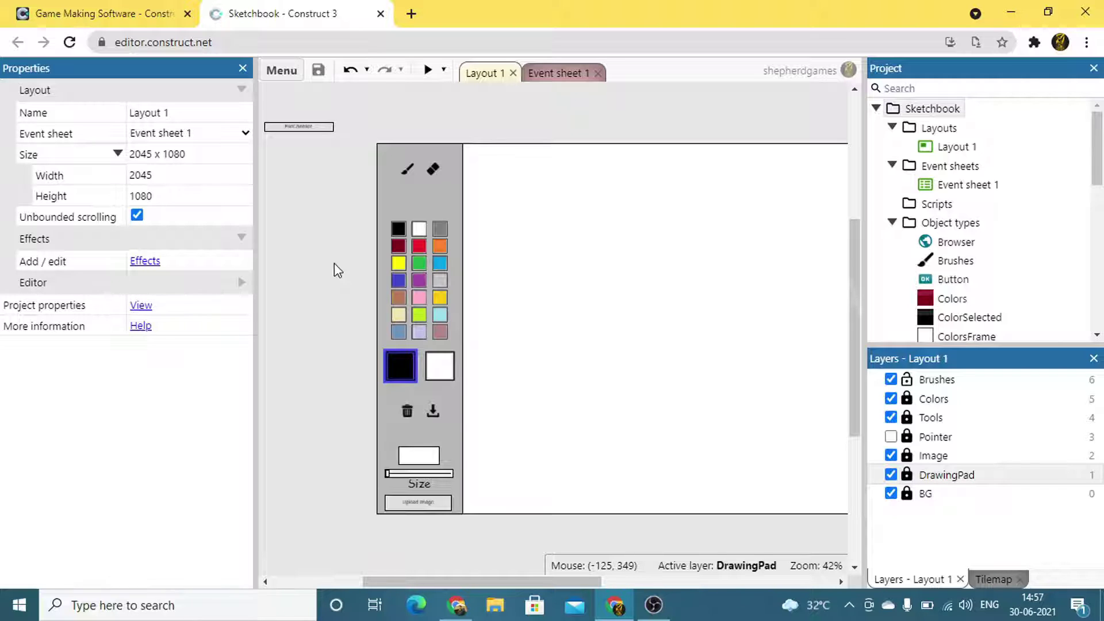
{"action": "key", "text": "alt+Tab"}
{"action": "key", "text": "alt+Tab"}
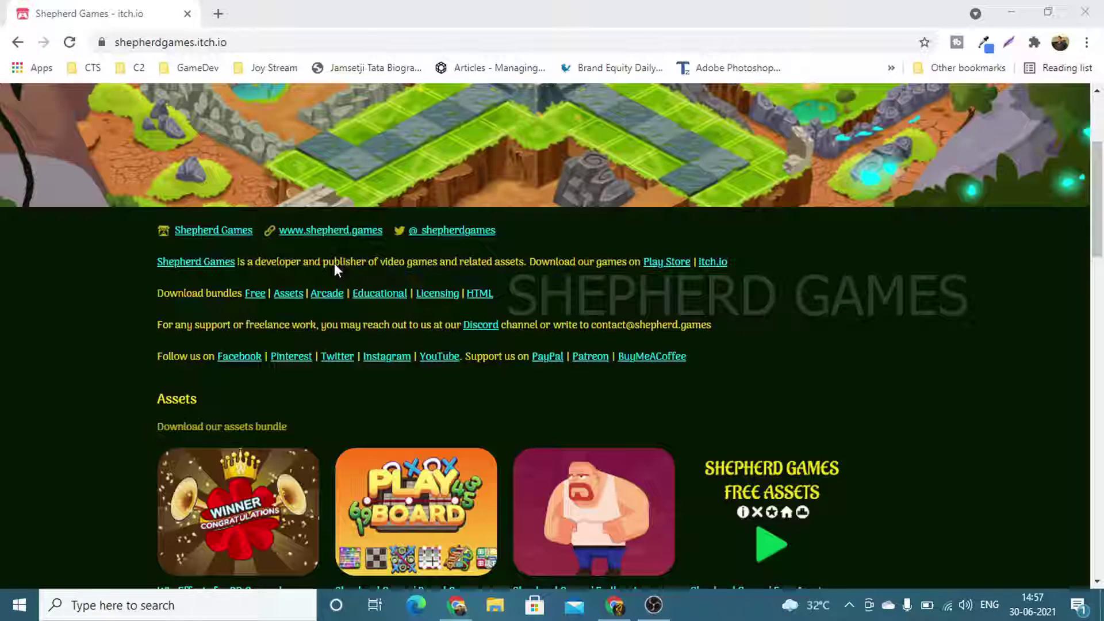
{"action": "scroll", "coordinate": [47, 228], "scroll_direction": "up", "scroll_amount": 3}
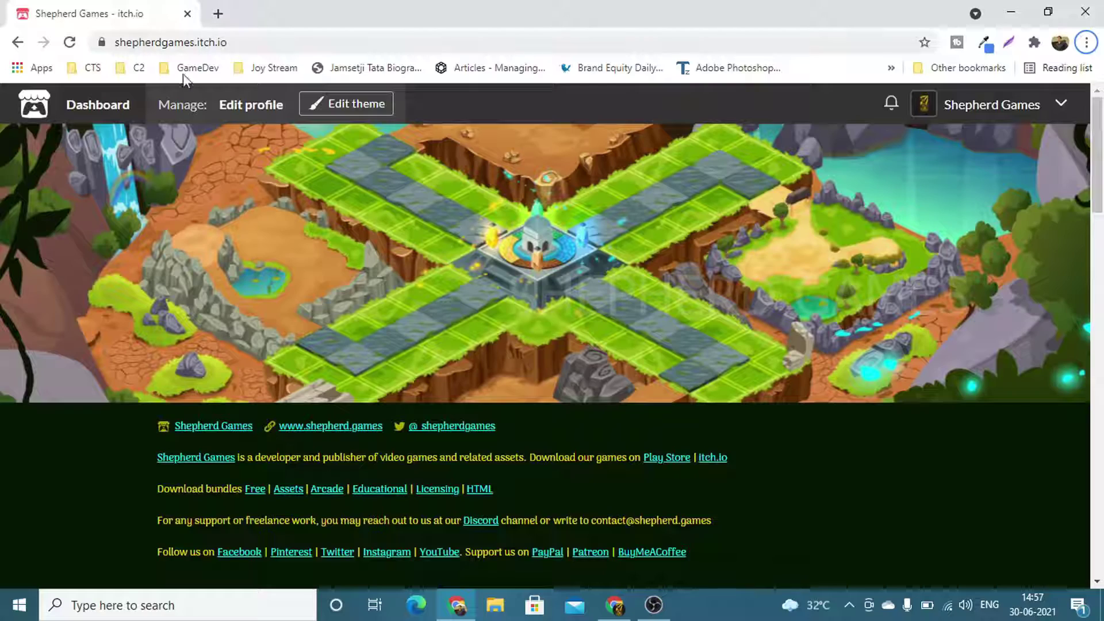
{"action": "scroll", "coordinate": [60, 335], "scroll_direction": "down", "scroll_amount": 3}
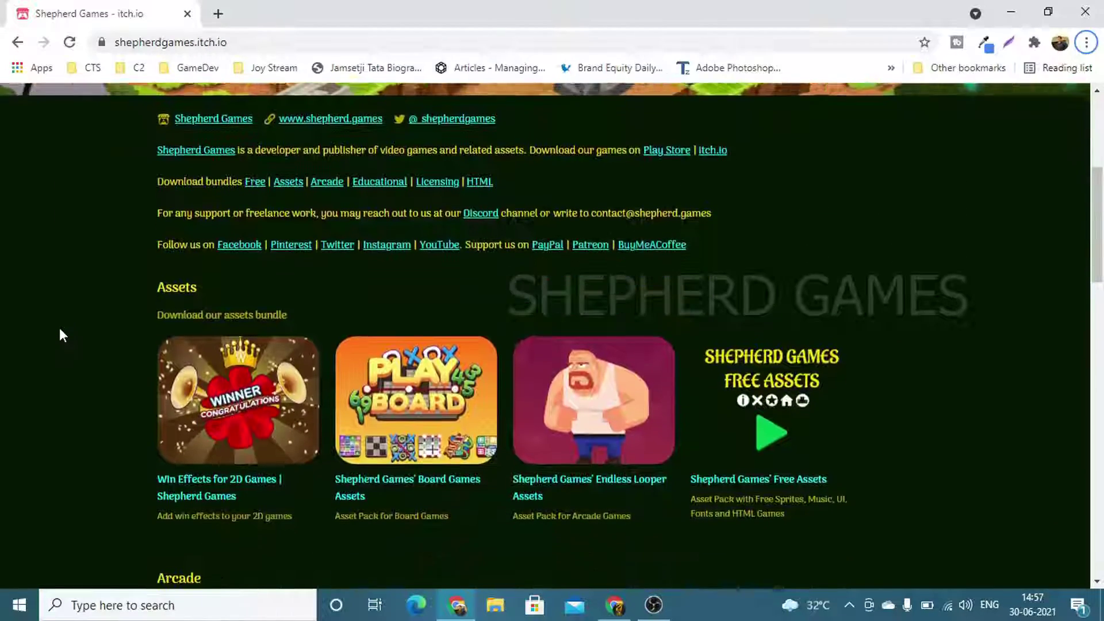
{"action": "scroll", "coordinate": [60, 335], "scroll_direction": "down", "scroll_amount": 1}
{"action": "scroll", "coordinate": [60, 335], "scroll_direction": "down", "scroll_amount": 1}
{"action": "scroll", "coordinate": [60, 335], "scroll_direction": "down", "scroll_amount": 1}
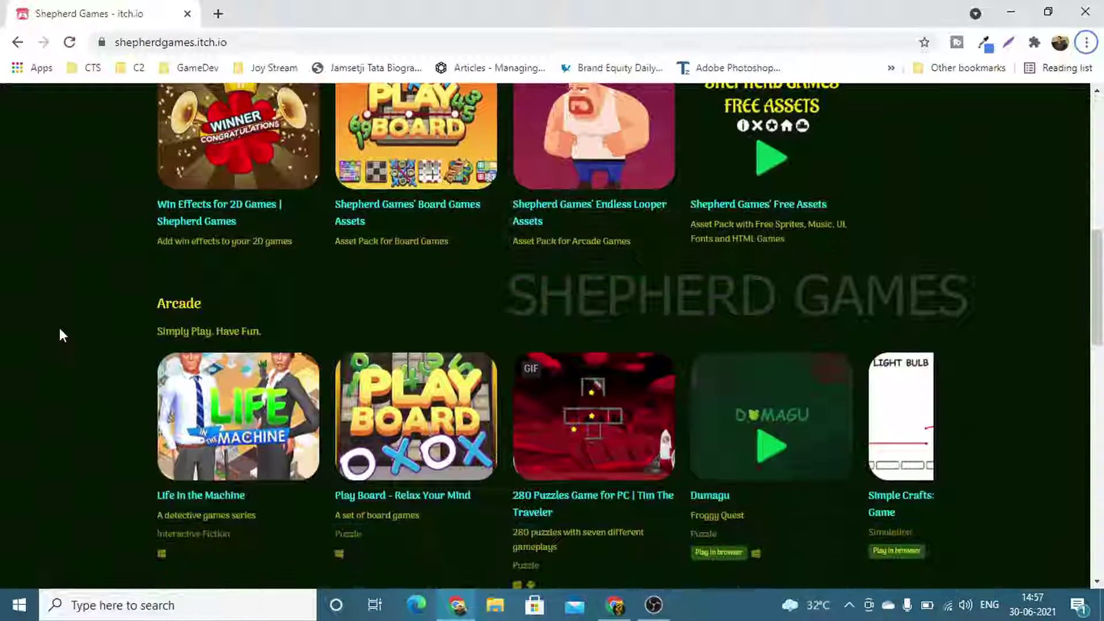
{"action": "scroll", "coordinate": [60, 335], "scroll_direction": "down", "scroll_amount": 2}
{"action": "scroll", "coordinate": [59, 336], "scroll_direction": "down", "scroll_amount": 4}
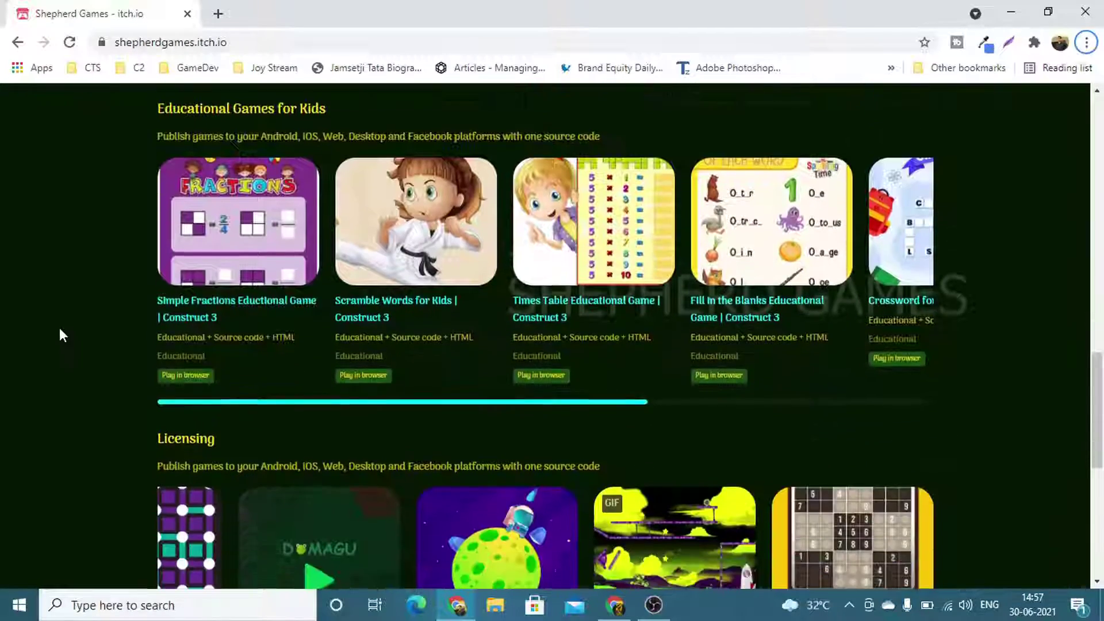
{"action": "scroll", "coordinate": [60, 334], "scroll_direction": "down", "scroll_amount": 1}
{"action": "scroll", "coordinate": [60, 335], "scroll_direction": "down", "scroll_amount": 2}
{"action": "scroll", "coordinate": [59, 335], "scroll_direction": "down", "scroll_amount": 1}
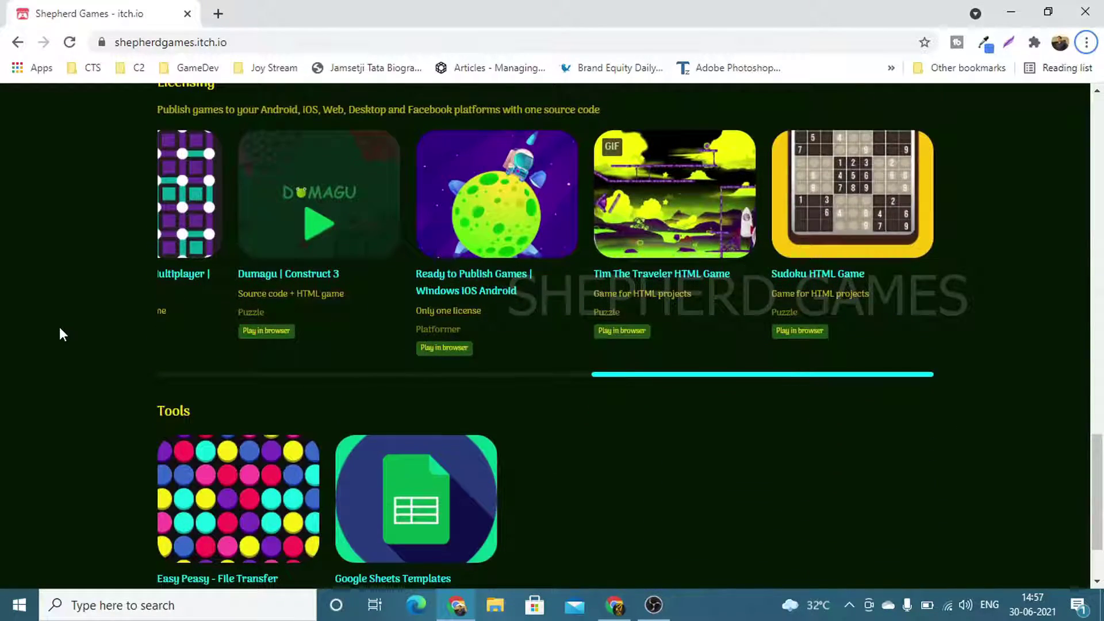
Page the Licensing row left to bring its first games into view
{"action": "left_click", "coordinate": [182, 373]}
{"action": "left_click", "coordinate": [181, 373]}
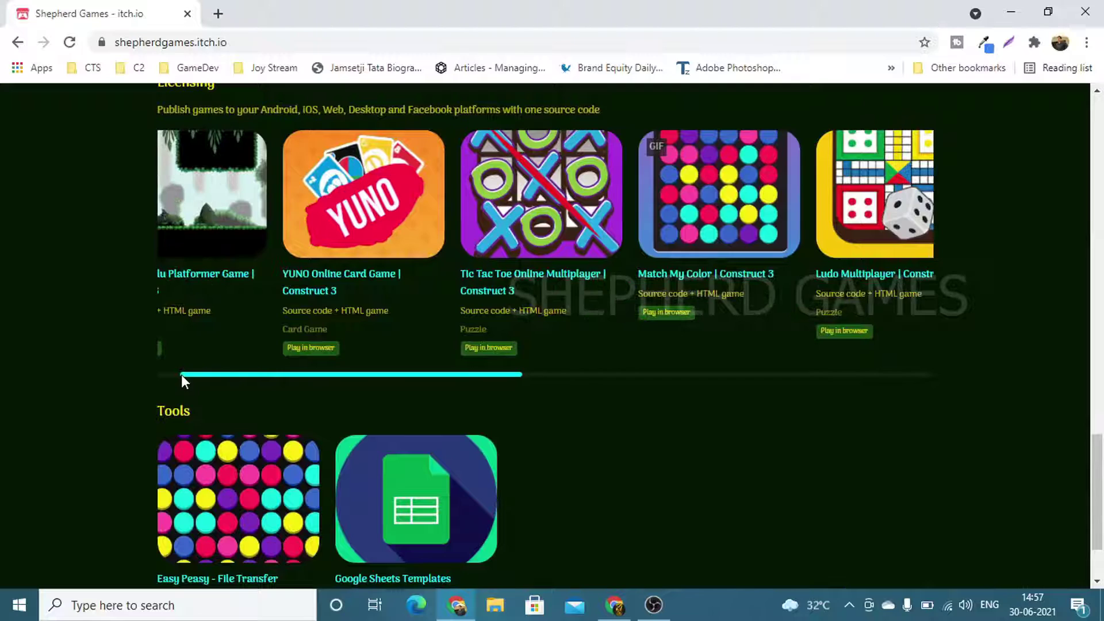
{"action": "left_click", "coordinate": [158, 373]}
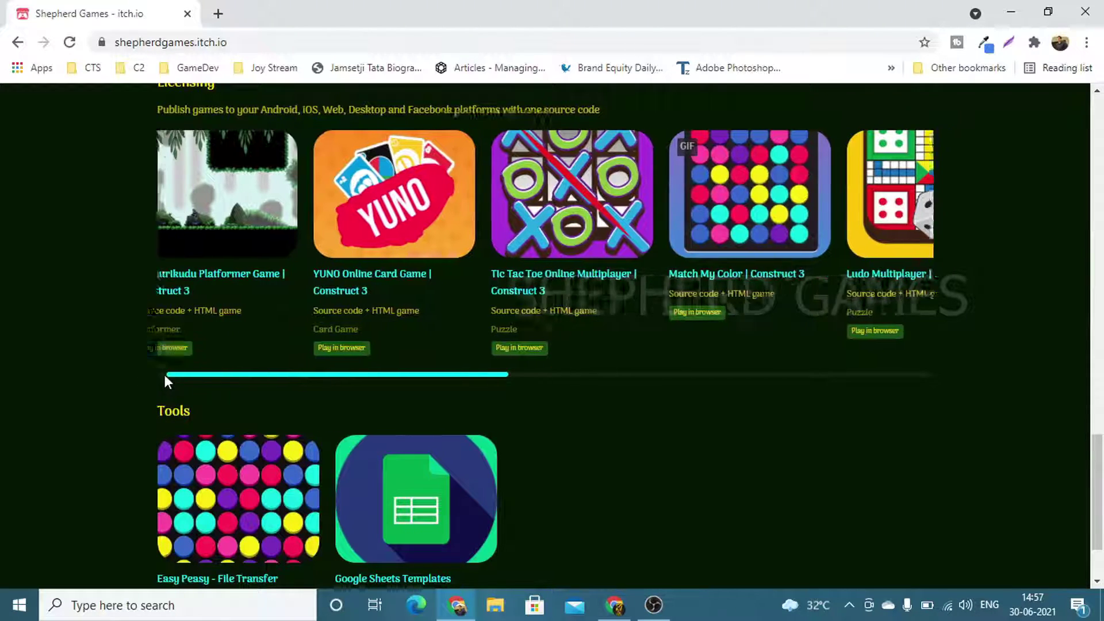
{"action": "scroll", "coordinate": [107, 436], "scroll_direction": "down", "scroll_amount": 1}
{"action": "scroll", "coordinate": [108, 436], "scroll_direction": "up", "scroll_amount": 1}
{"action": "scroll", "coordinate": [107, 436], "scroll_direction": "up", "scroll_amount": 4}
{"action": "scroll", "coordinate": [108, 436], "scroll_direction": "up", "scroll_amount": 1}
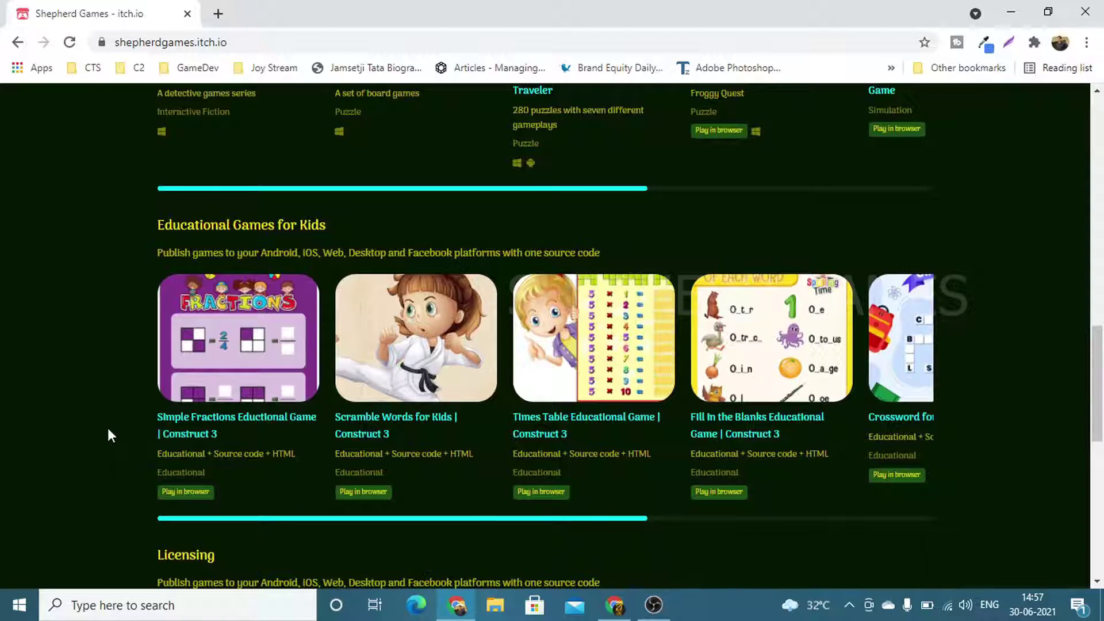
{"action": "scroll", "coordinate": [108, 436], "scroll_direction": "up", "scroll_amount": 1}
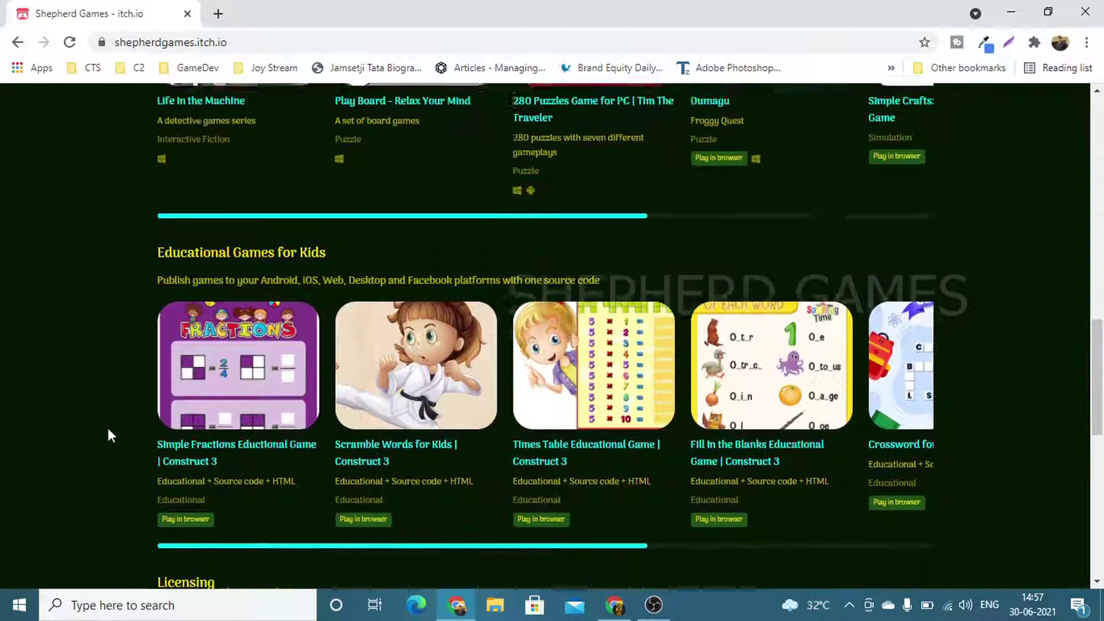
{"action": "scroll", "coordinate": [108, 436], "scroll_direction": "up", "scroll_amount": 1}
{"action": "scroll", "coordinate": [108, 436], "scroll_direction": "up", "scroll_amount": 1}
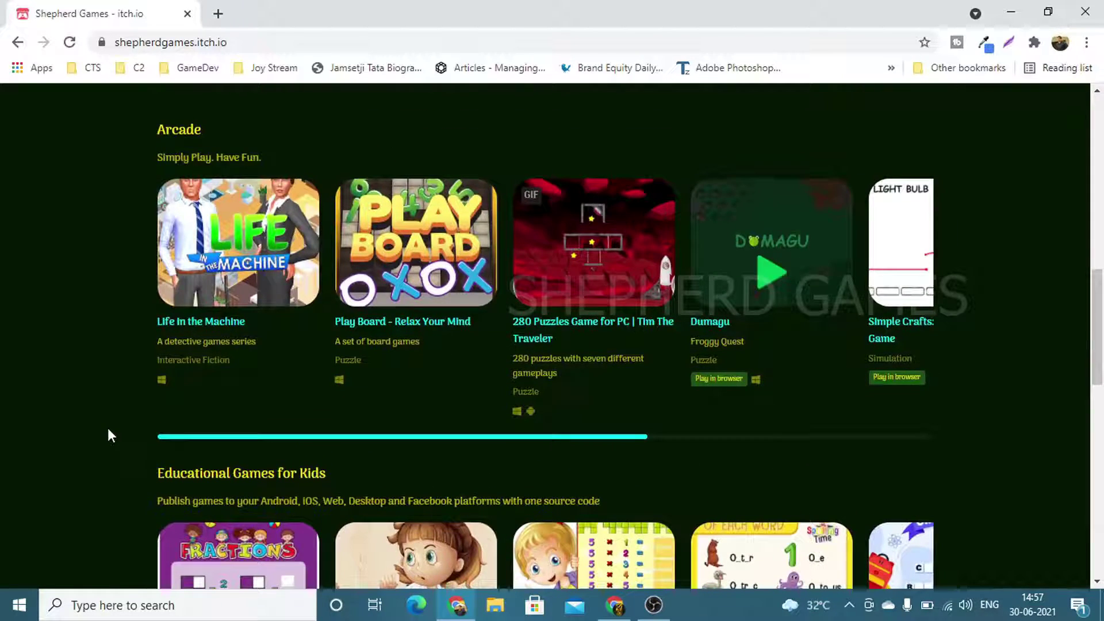
{"action": "scroll", "coordinate": [108, 428], "scroll_direction": "up", "scroll_amount": 1}
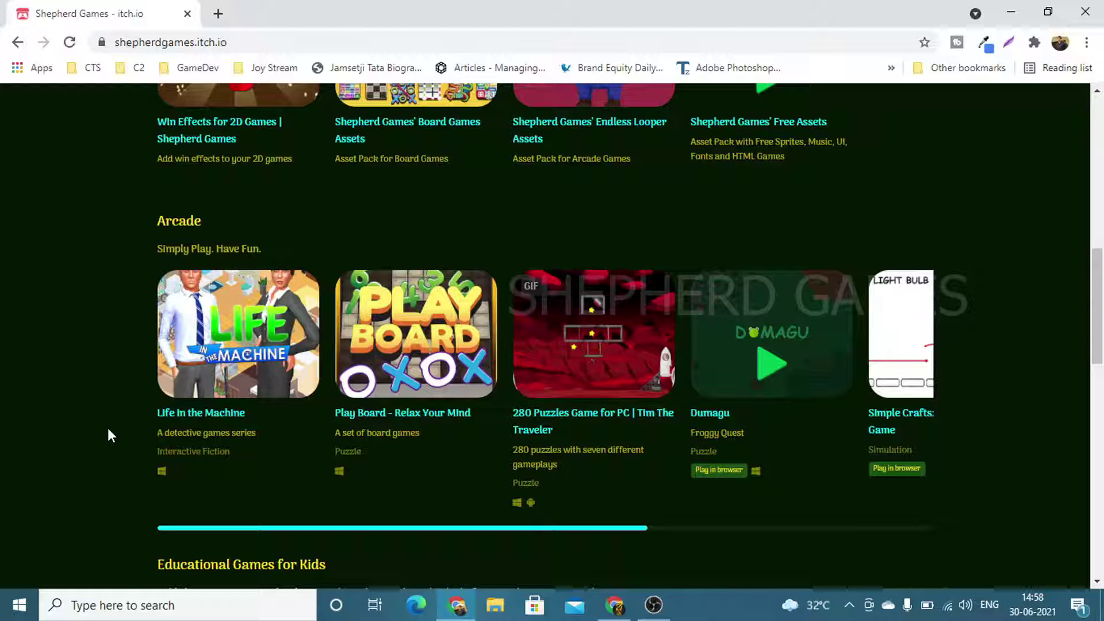
{"action": "scroll", "coordinate": [108, 429], "scroll_direction": "up", "scroll_amount": 5}
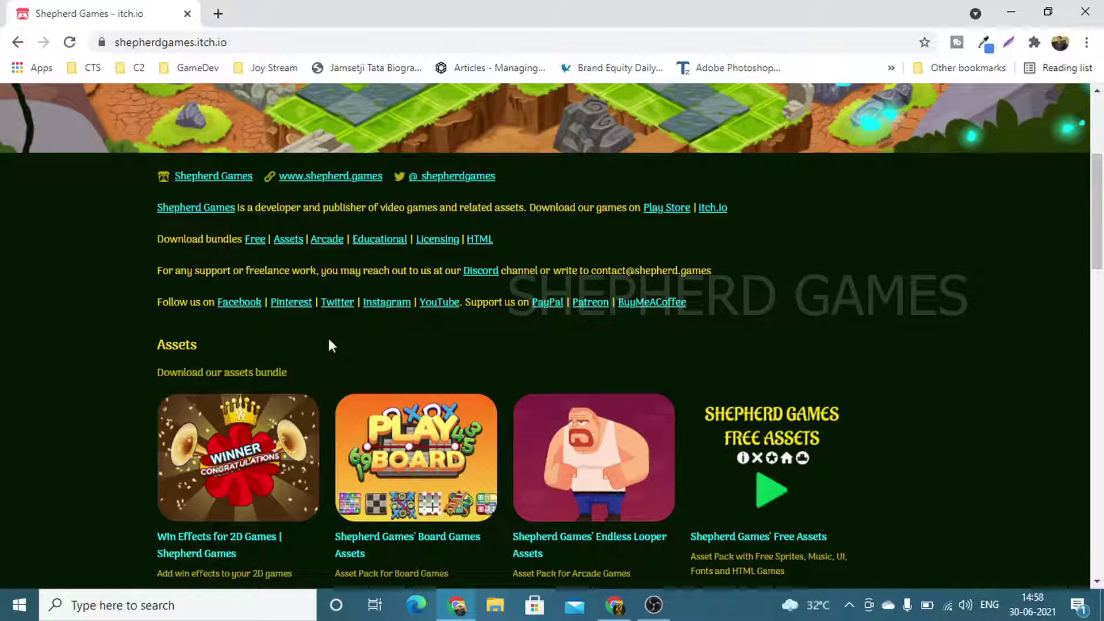
{"action": "scroll", "coordinate": [79, 393], "scroll_direction": "down", "scroll_amount": 2}
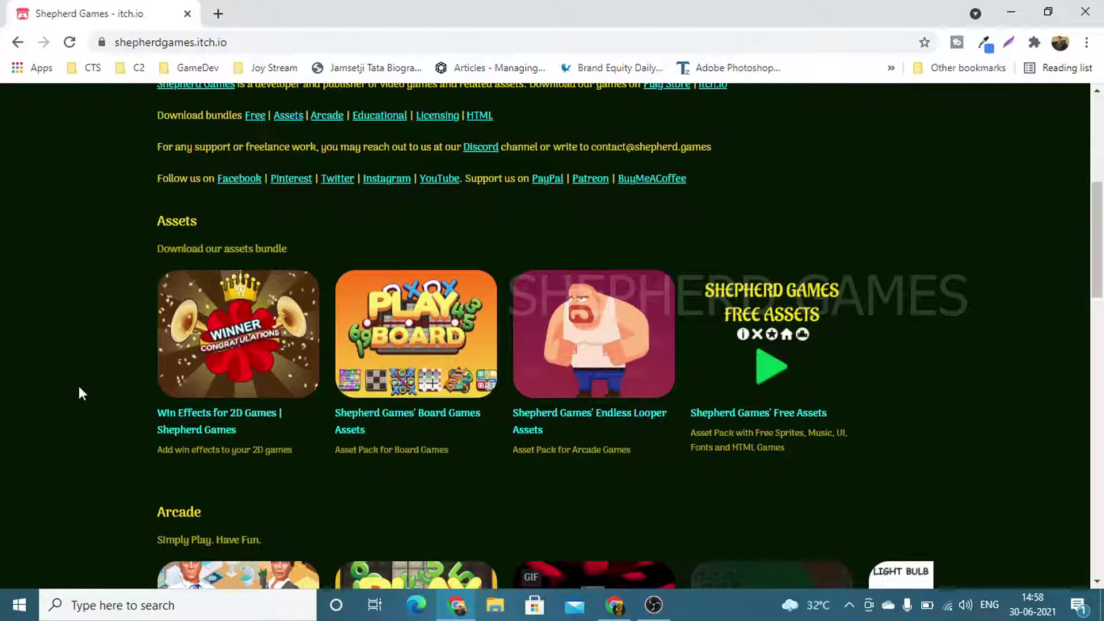
{"action": "scroll", "coordinate": [78, 393], "scroll_direction": "down", "scroll_amount": 2}
{"action": "scroll", "coordinate": [79, 394], "scroll_direction": "down", "scroll_amount": 2}
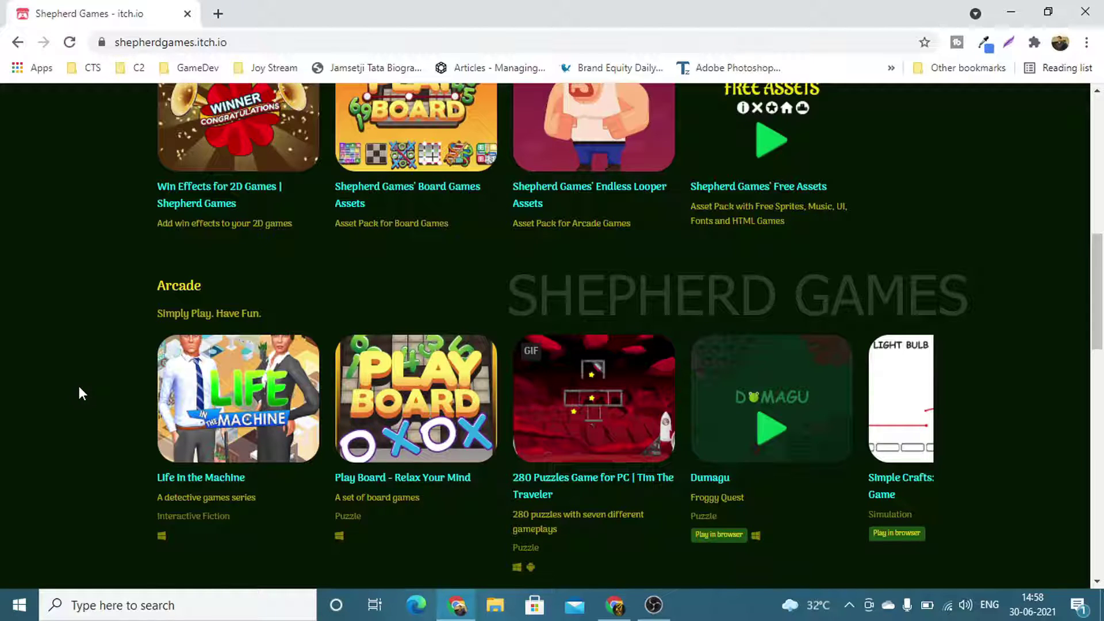
{"action": "scroll", "coordinate": [79, 394], "scroll_direction": "down", "scroll_amount": 1}
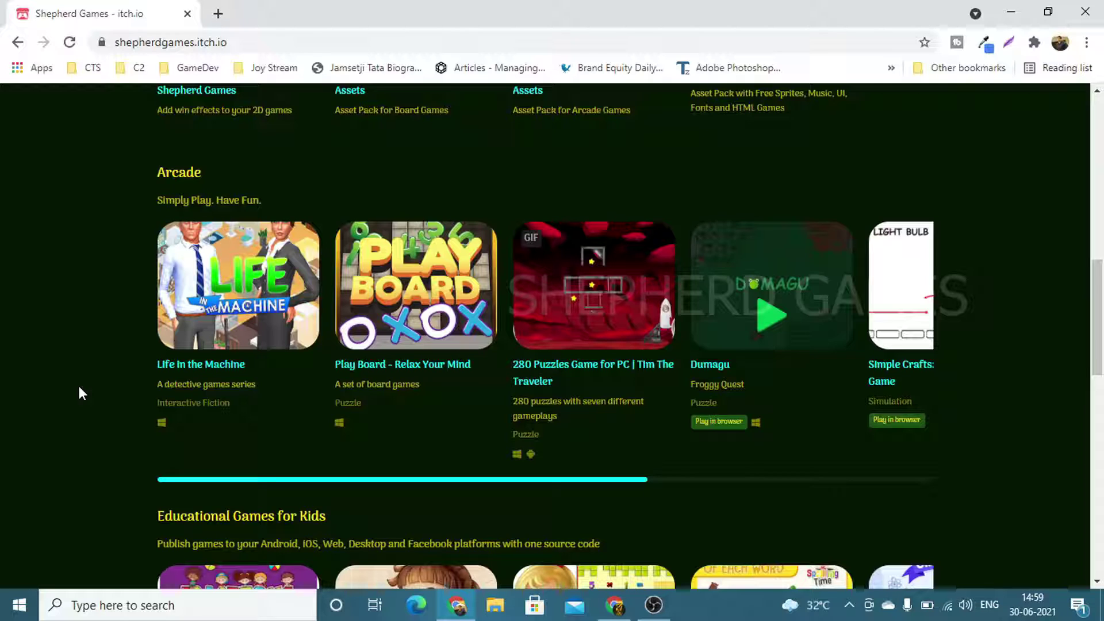
{"action": "key", "text": "alt+Tab"}
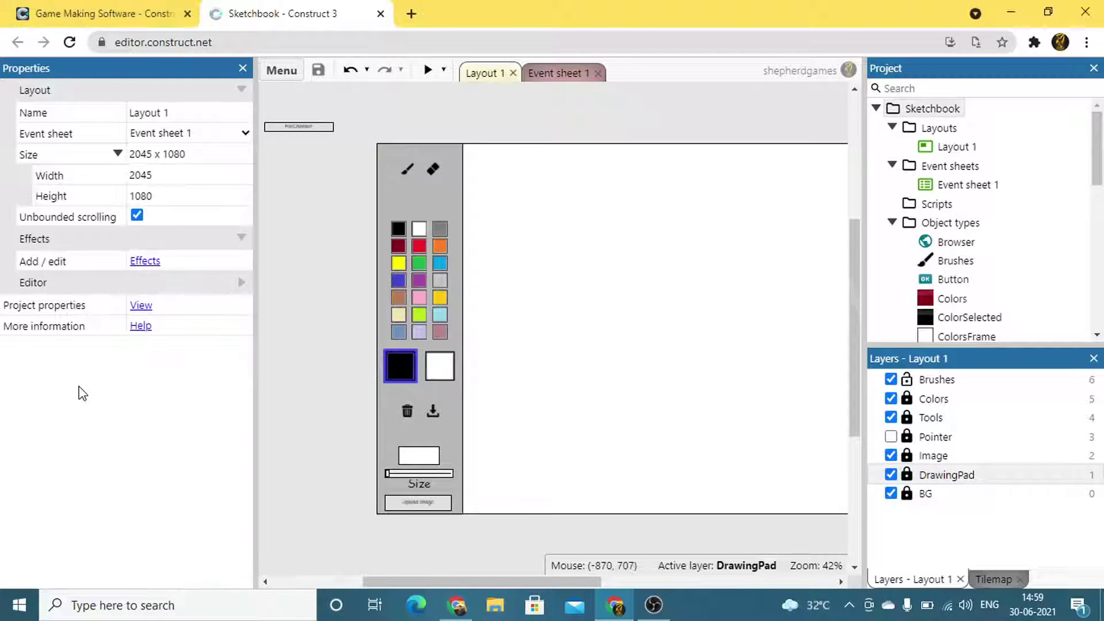